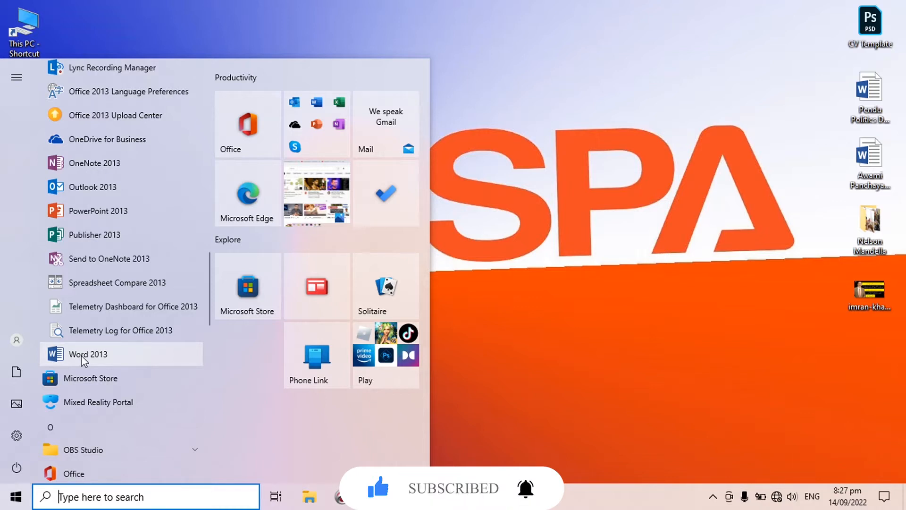
{"action": "right_click", "coordinate": [81, 355]}
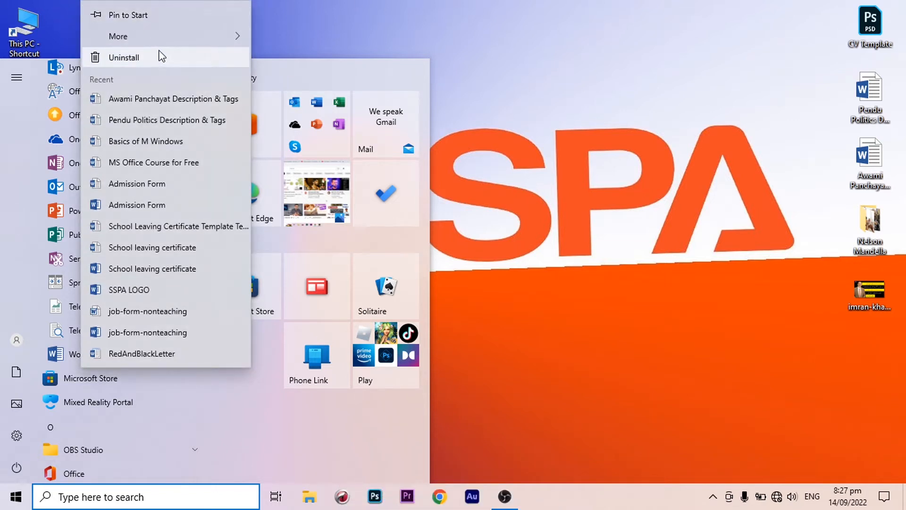
{"action": "mouse_move", "coordinate": [156, 41]}
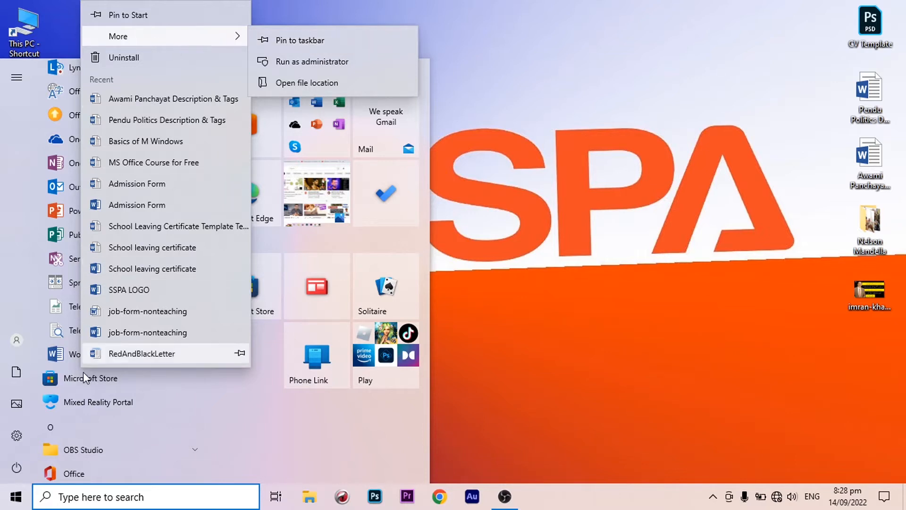
{"action": "left_click", "coordinate": [9, 228]}
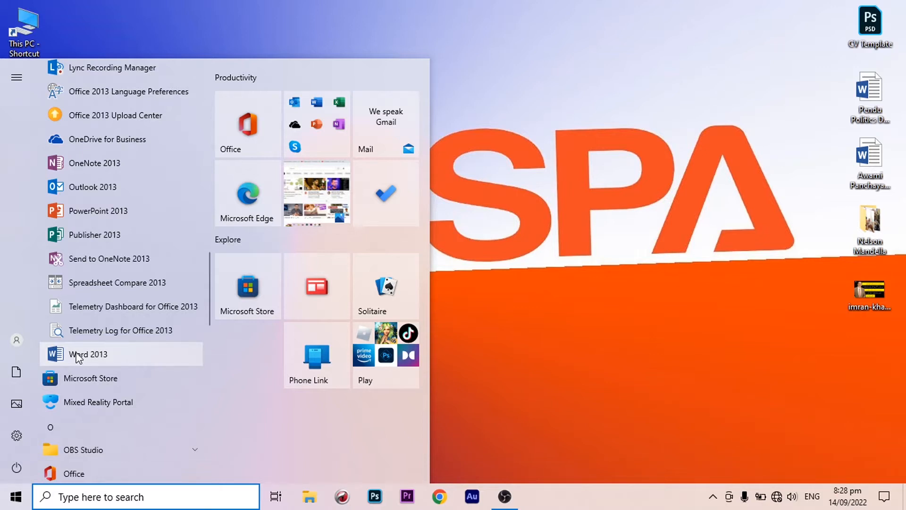
- Pin Word 2013 to the taskbar and place a desktop shortcut for it below the wallpaper's SSPA logo
{"action": "left_click_drag", "start_coordinate": [77, 360], "coordinate": [576, 503]}
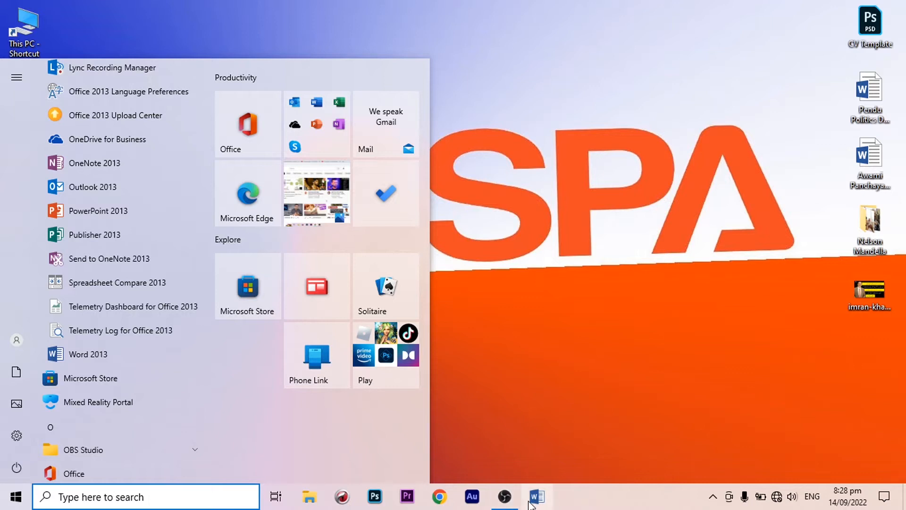
{"action": "left_click_drag", "start_coordinate": [86, 354], "coordinate": [582, 230]}
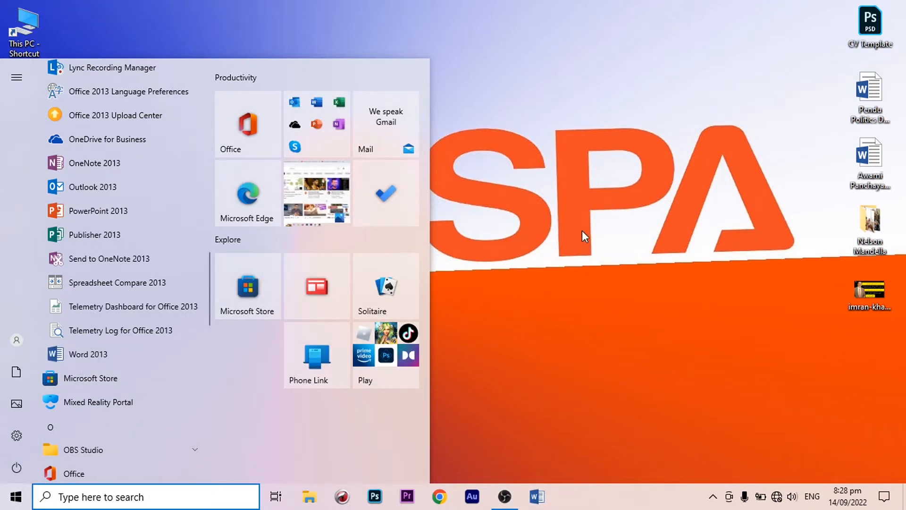
{"action": "left_click_drag", "start_coordinate": [567, 155], "coordinate": [592, 346]}
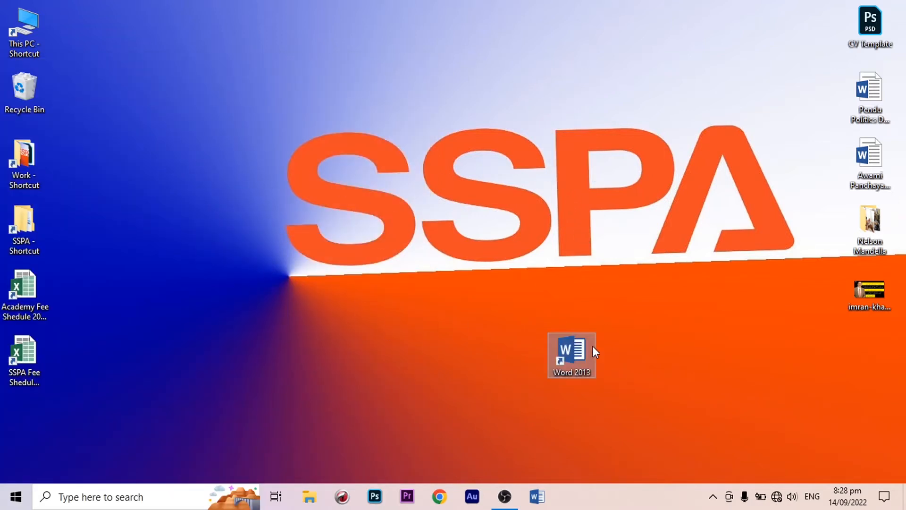
{"action": "left_click", "coordinate": [445, 336]}
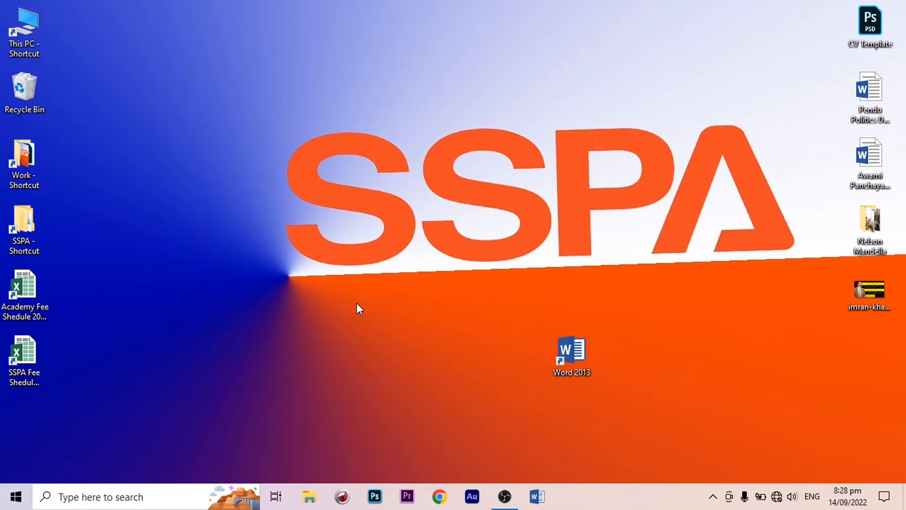
- Launch Word 2013 from its desktop shortcut, dismissing the activation wizard, and create a blank document
{"action": "double_click", "coordinate": [573, 352]}
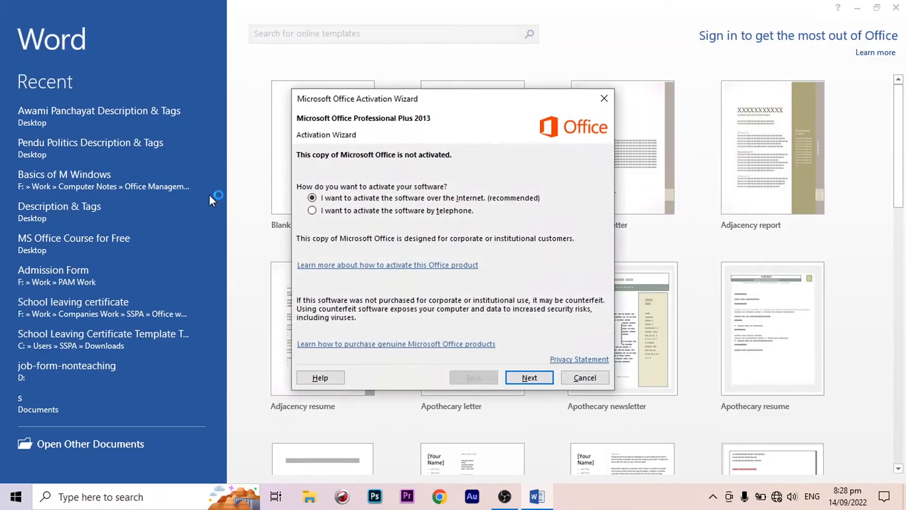
{"action": "left_click", "coordinate": [584, 377]}
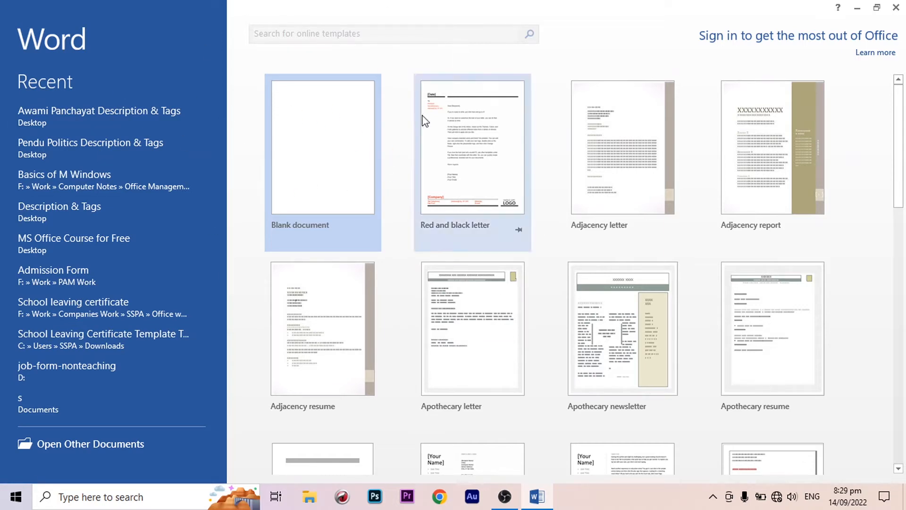
{"action": "left_click", "coordinate": [324, 148]}
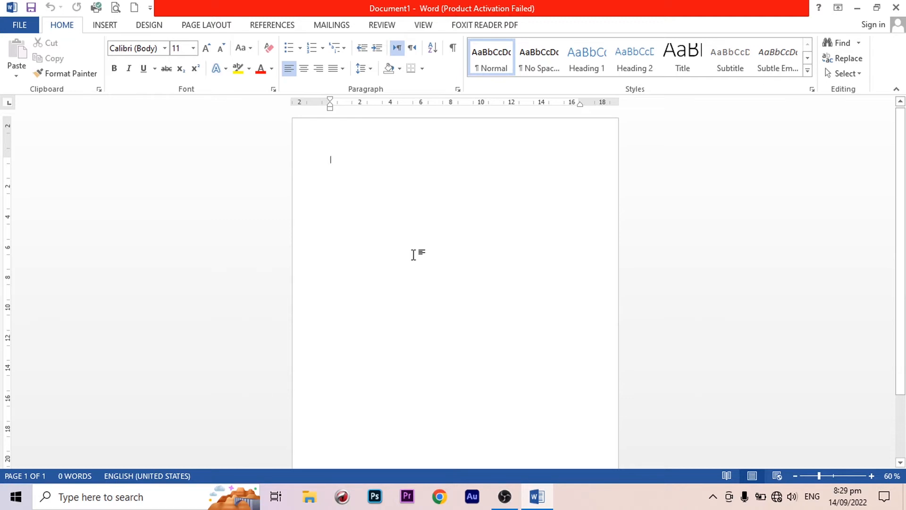
- Go back to the desktop, create a folder named SSPA and move it to the right of the Recycle Bin
{"action": "left_click", "coordinate": [856, 10]}
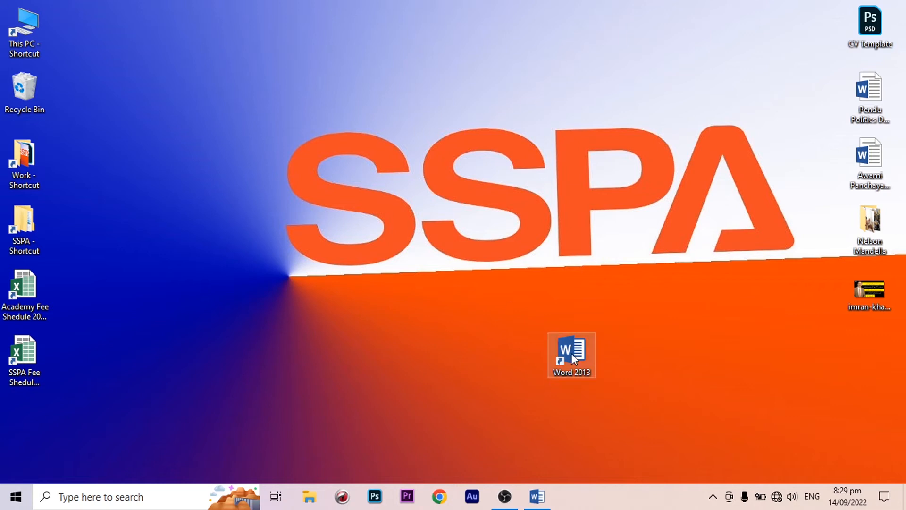
{"action": "right_click", "coordinate": [284, 90]}
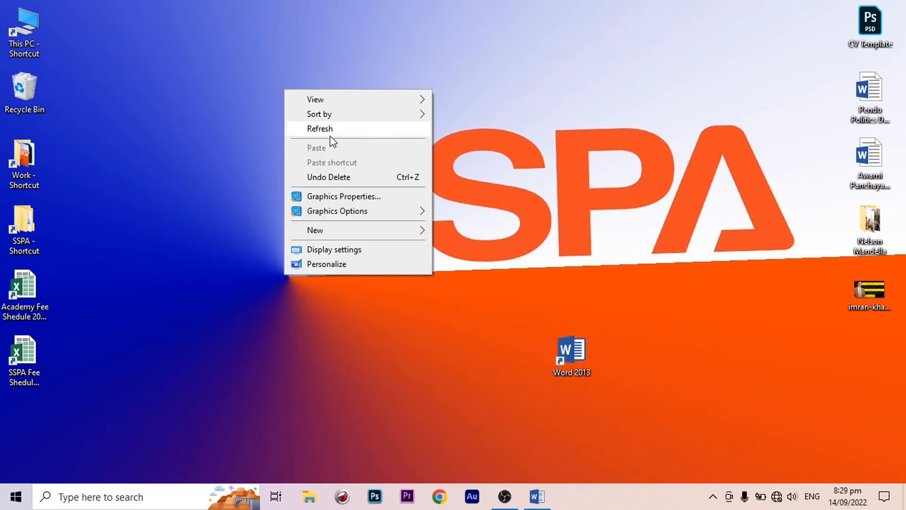
{"action": "left_click", "coordinate": [331, 135]}
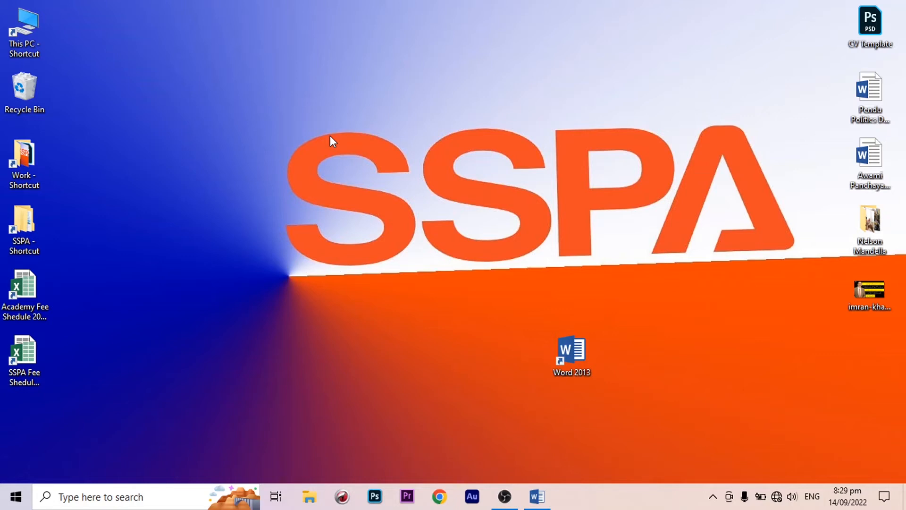
{"action": "key", "text": "ctrl+shift+n"}
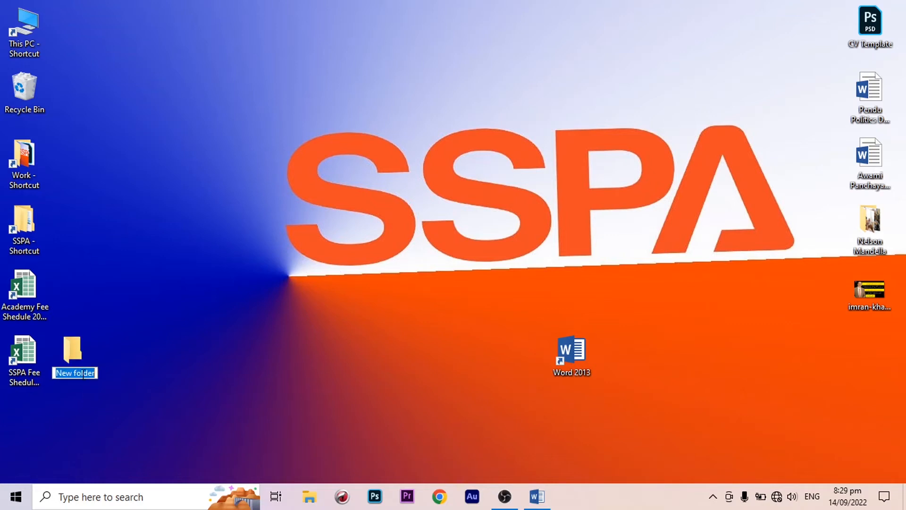
{"action": "type", "text": "SSPA"}
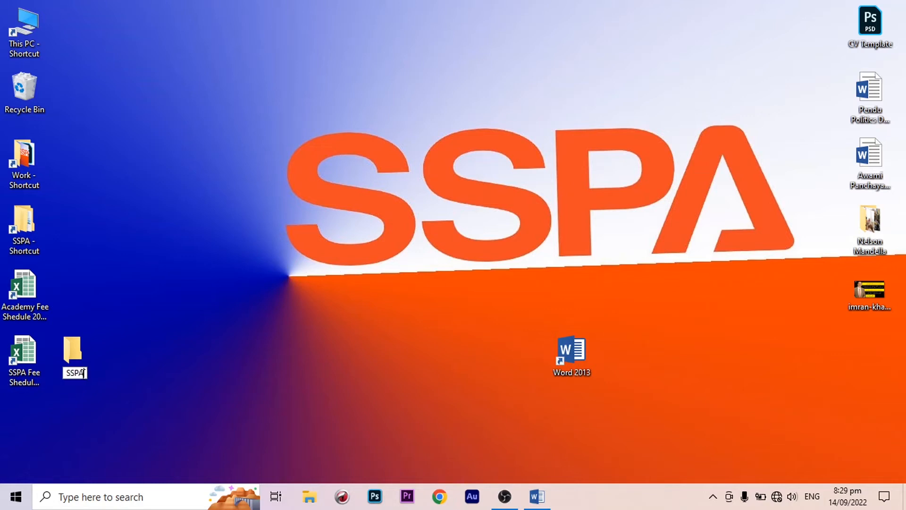
{"action": "key", "text": "Return"}
{"action": "left_click_drag", "start_coordinate": [79, 366], "coordinate": [243, 87]}
{"action": "left_click", "coordinate": [220, 123]}
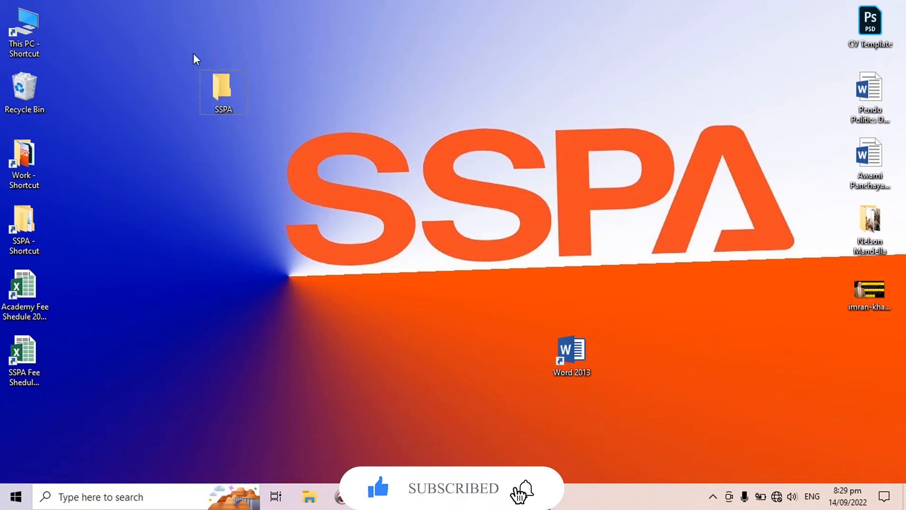
- Rename the SSPA folder on the desktop as SSPA MS Office Course
{"action": "left_click", "coordinate": [220, 106]}
{"action": "key", "text": "F2"}
{"action": "type", "text": "MS Office Course"}
{"action": "key", "text": "Return"}
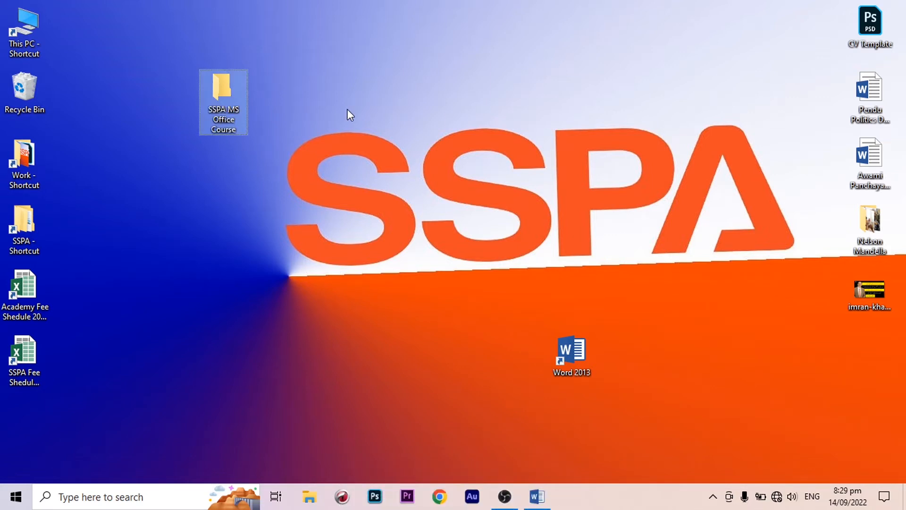
{"action": "left_click", "coordinate": [119, 46]}
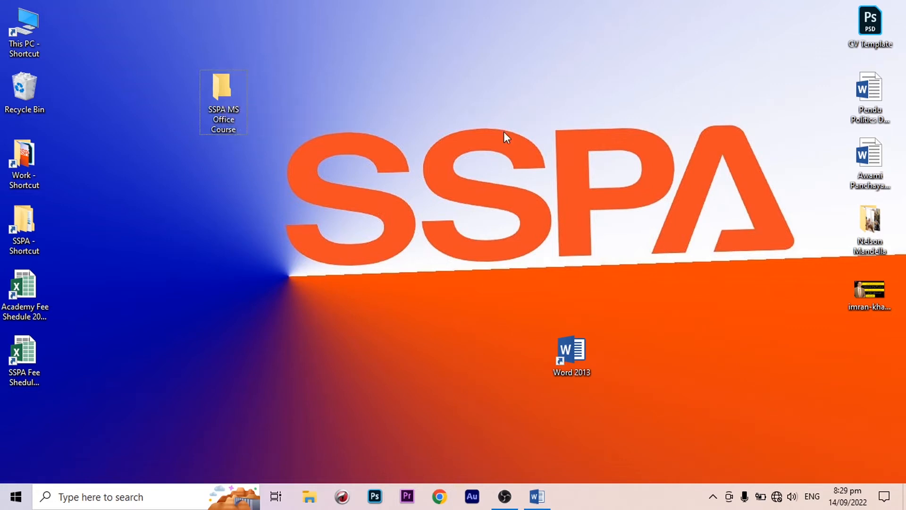
- Switch back to the blank Word document and place the insertion point at the start of the page
{"action": "left_click", "coordinate": [538, 497]}
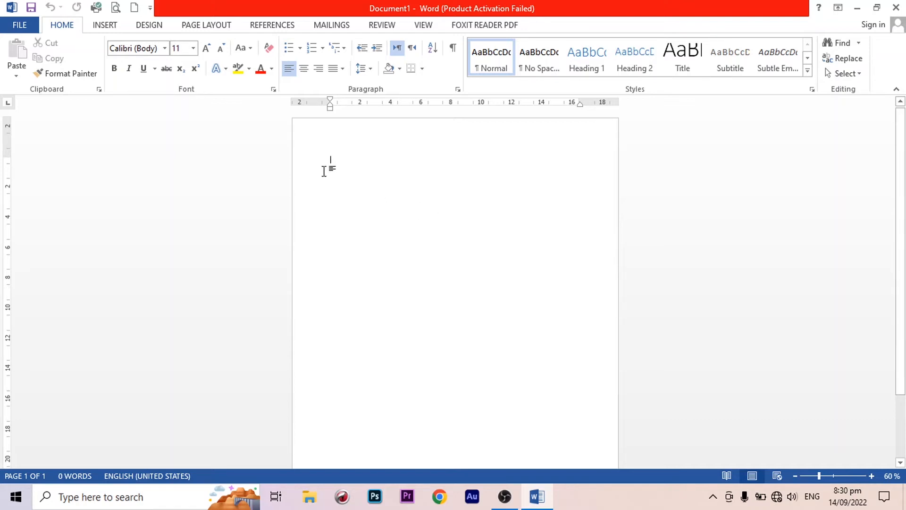
{"action": "scroll", "coordinate": [334, 150], "scroll_direction": "up", "scroll_amount": 4}
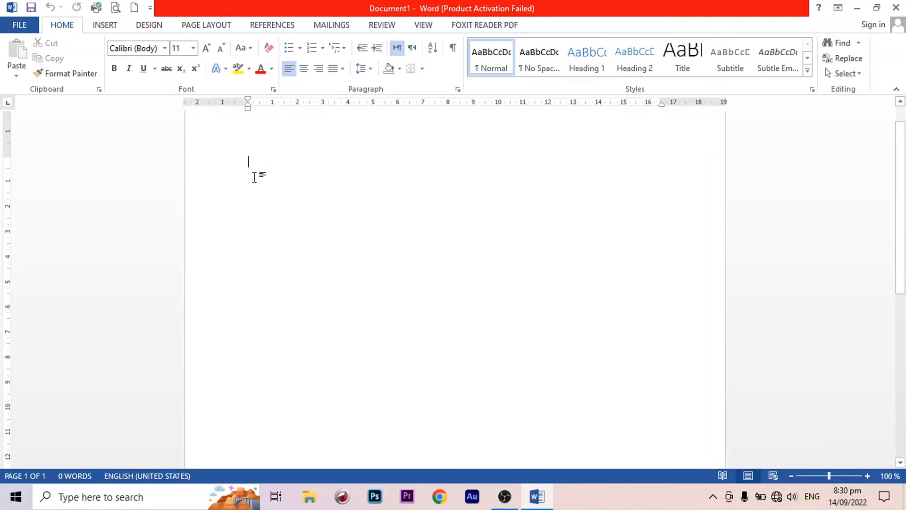
{"action": "scroll", "coordinate": [200, 202], "scroll_direction": "up", "scroll_amount": 3}
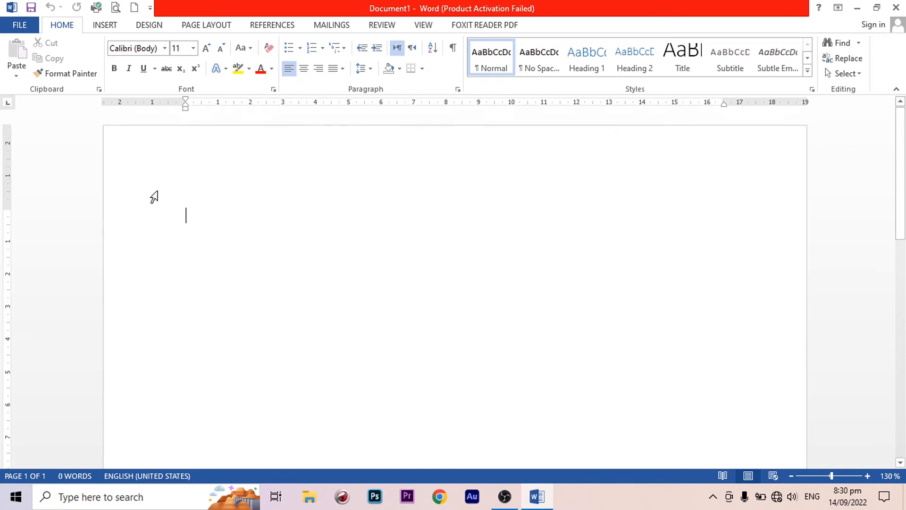
{"action": "scroll", "coordinate": [168, 220], "scroll_direction": "up", "scroll_amount": 2}
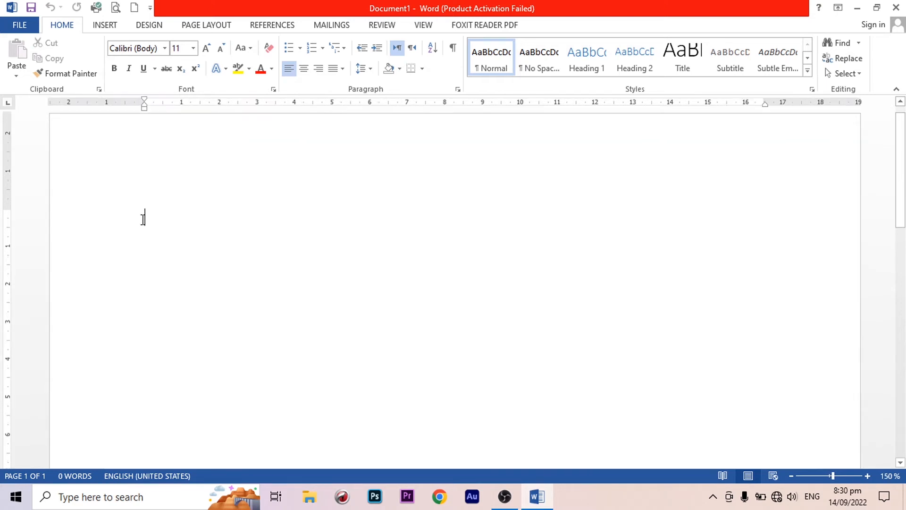
{"action": "left_click_drag", "start_coordinate": [150, 214], "coordinate": [165, 228]}
{"action": "left_click", "coordinate": [129, 229]}
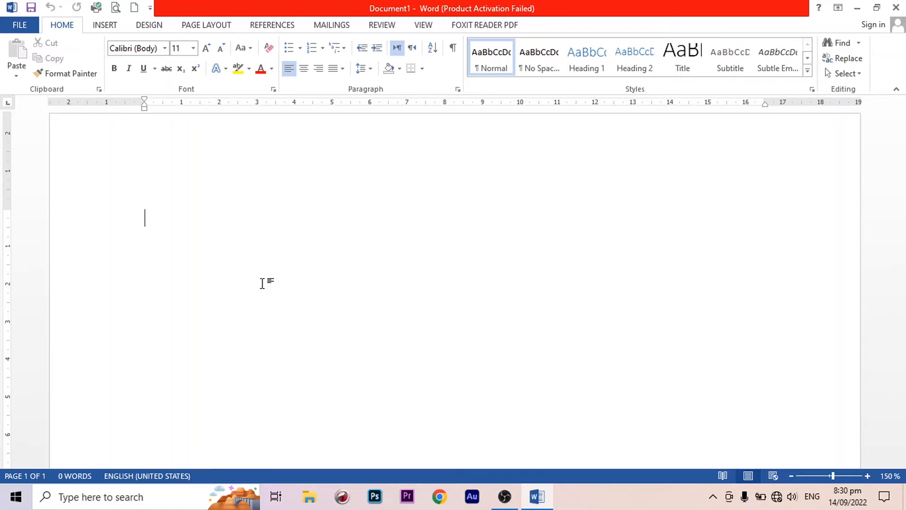
- Enter the test letters "jklmn" in the blank document and erase them again
{"action": "type", "text": "j"}
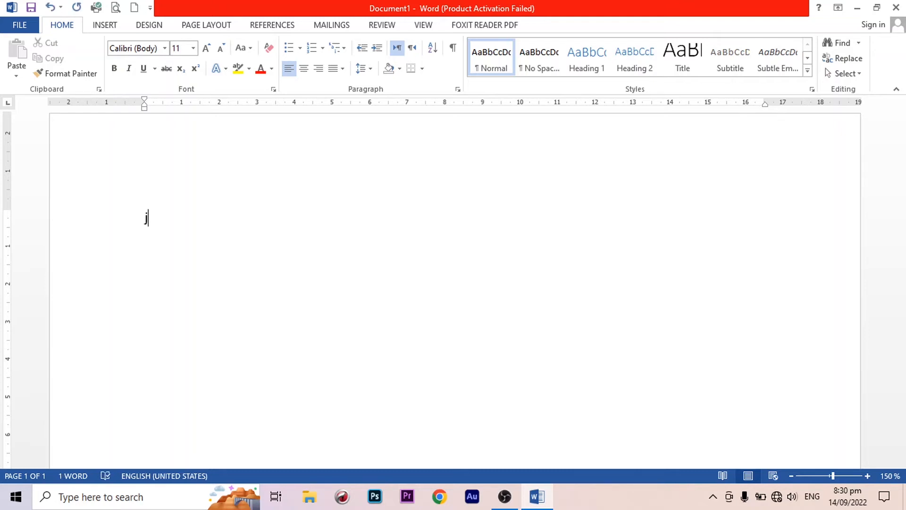
{"action": "type", "text": "klmn"}
{"action": "key", "text": "BackSpace"}
{"action": "key", "text": "BackSpace"}
{"action": "key", "text": "BackSpace"}
{"action": "key", "text": "BackSpace"}
{"action": "key", "text": "BackSpace"}
- Write the sentence "SSPA is providing quality education free of cost." at the start of the document
{"action": "scroll", "coordinate": [486, 273], "scroll_direction": "down", "scroll_amount": 1}
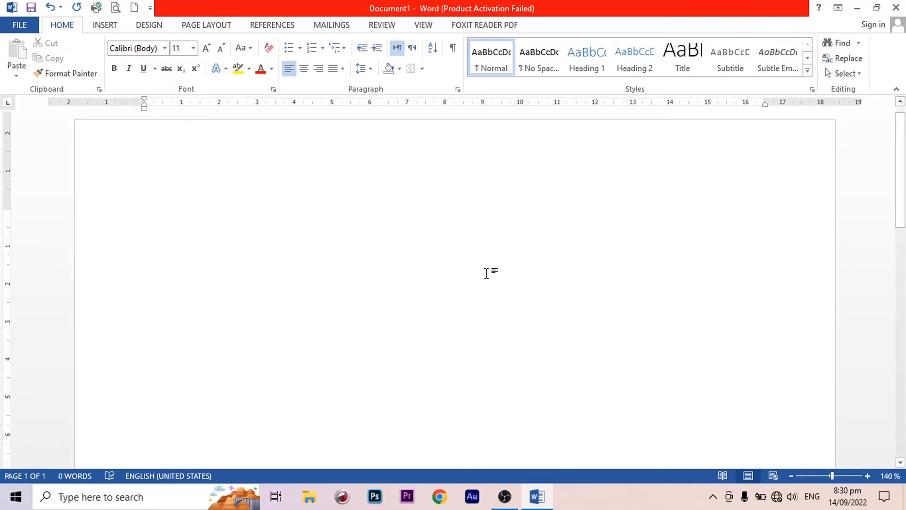
{"action": "scroll", "coordinate": [486, 274], "scroll_direction": "down", "scroll_amount": 5}
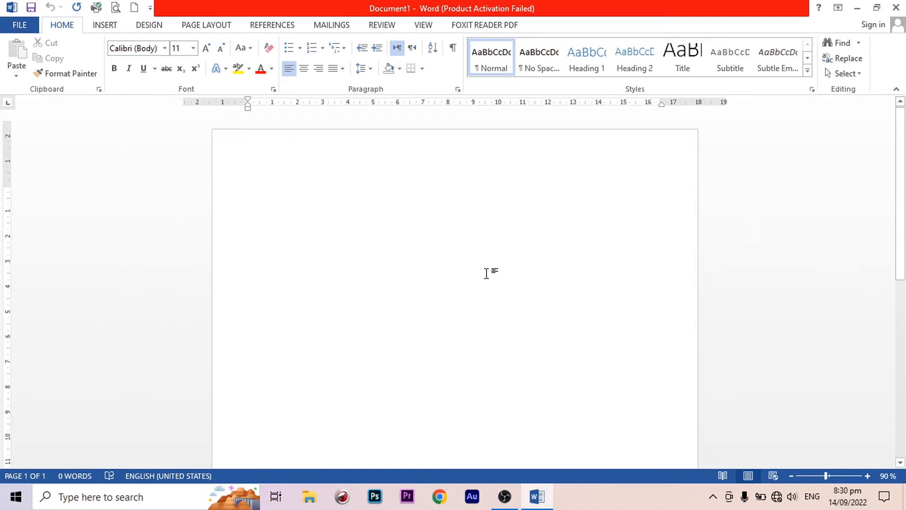
{"action": "scroll", "coordinate": [486, 274], "scroll_direction": "down", "scroll_amount": 4}
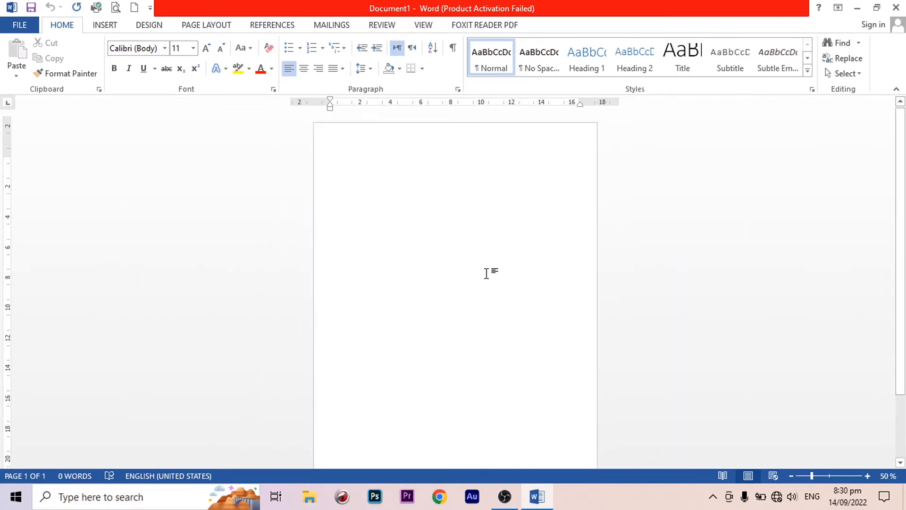
{"action": "scroll", "coordinate": [486, 273], "scroll_direction": "up", "scroll_amount": 3}
{"action": "scroll", "coordinate": [455, 191], "scroll_direction": "up", "scroll_amount": 2}
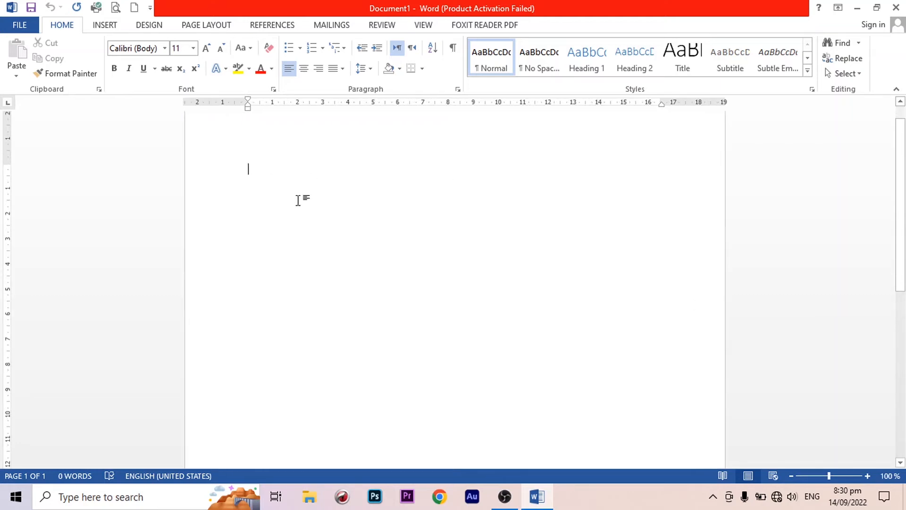
{"action": "scroll", "coordinate": [485, 267], "scroll_direction": "up", "scroll_amount": 1}
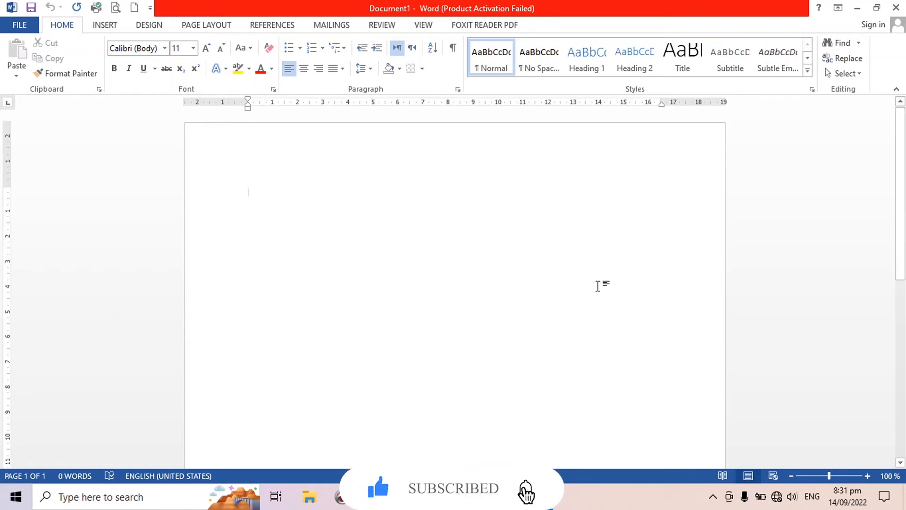
{"action": "type", "text": "SSPA"}
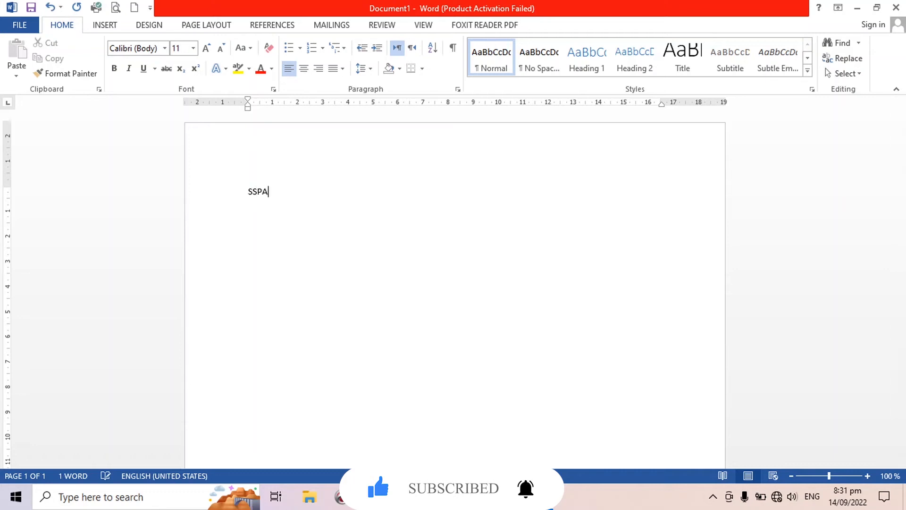
{"action": "type", "text": " is pro"}
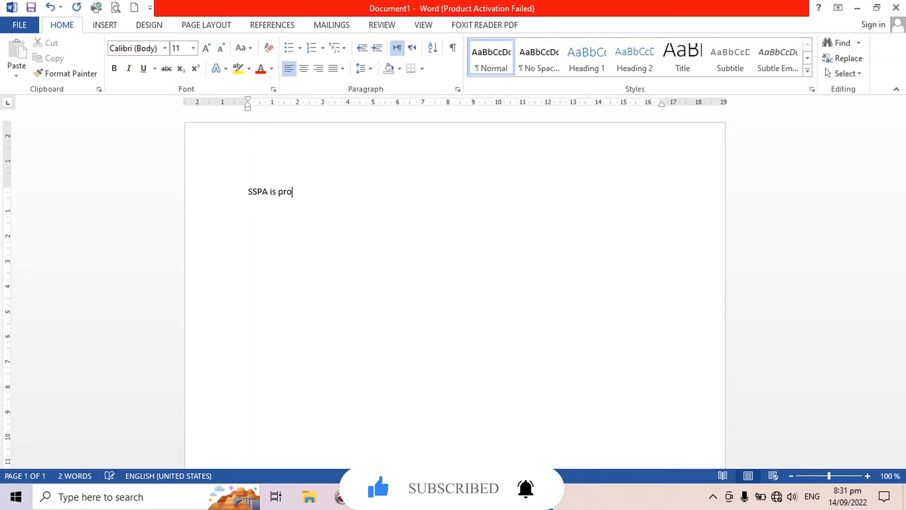
{"action": "type", "text": "videing q"}
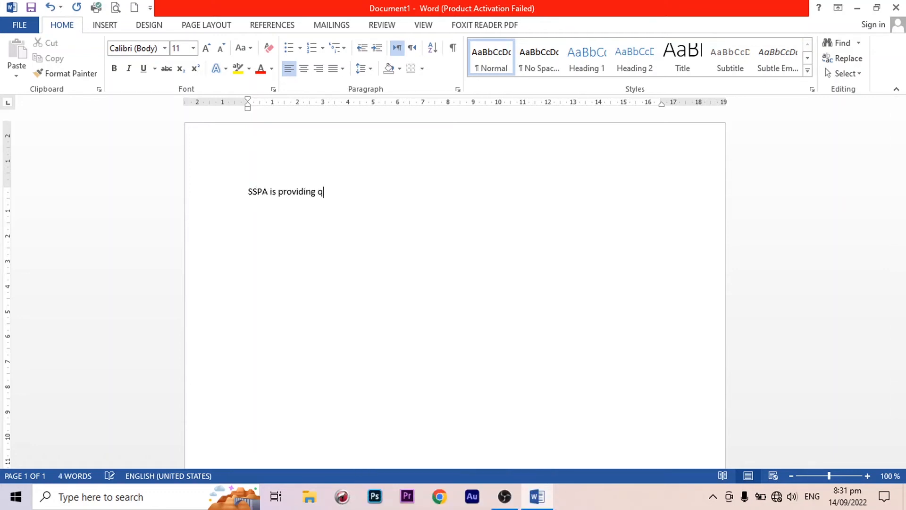
{"action": "type", "text": "uality education free"}
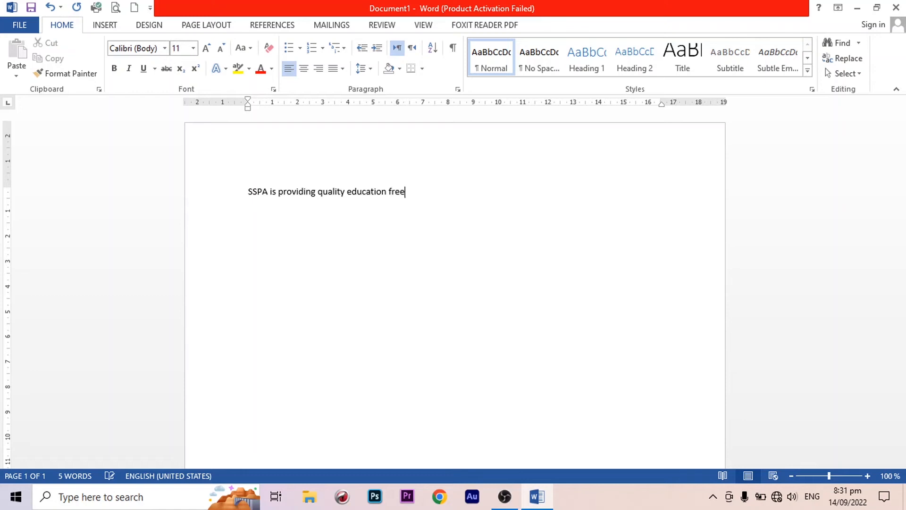
{"action": "type", "text": " of cost."}
- Select the entire sentence in the document
{"action": "key", "text": "ctrl+a"}
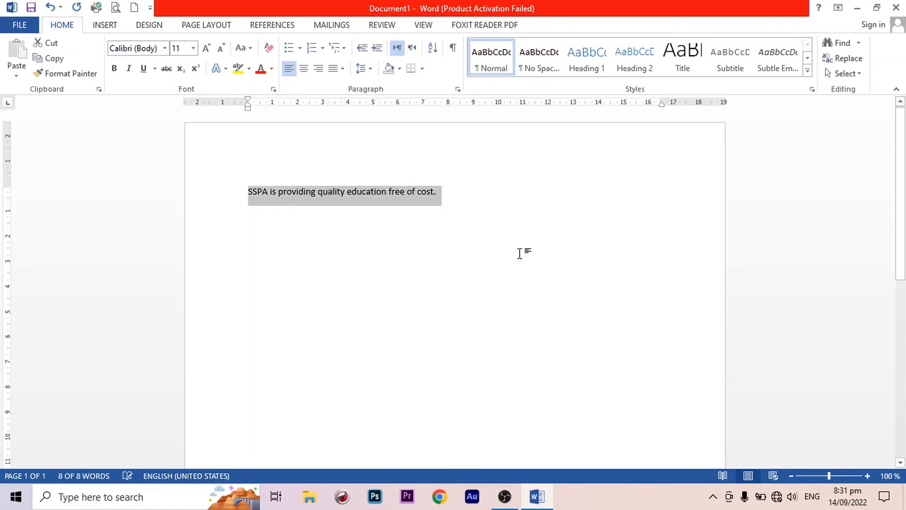
{"action": "left_click", "coordinate": [511, 250]}
{"action": "left_click", "coordinate": [315, 192]}
{"action": "left_click_drag", "start_coordinate": [445, 192], "coordinate": [219, 190]}
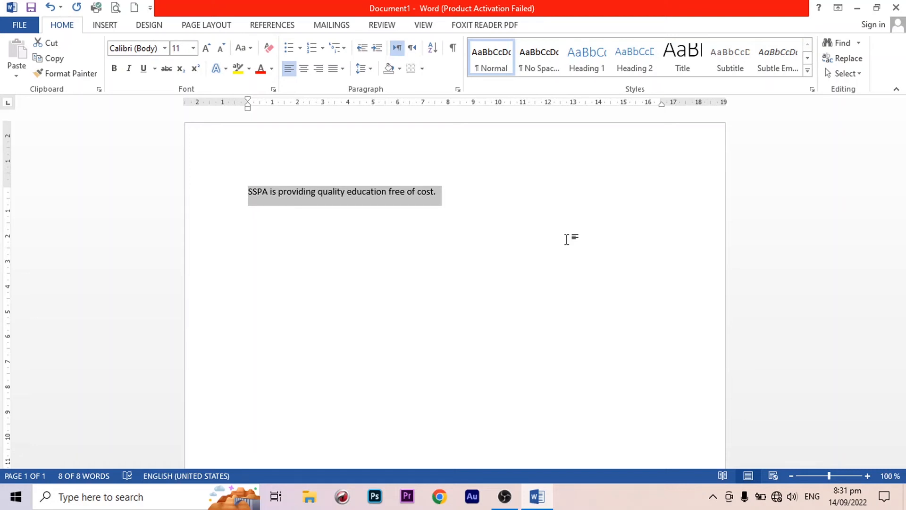
- Clear the selection and reselect the sentence from its end back to its beginning
{"action": "left_click", "coordinate": [493, 231]}
{"action": "left_click", "coordinate": [366, 191]}
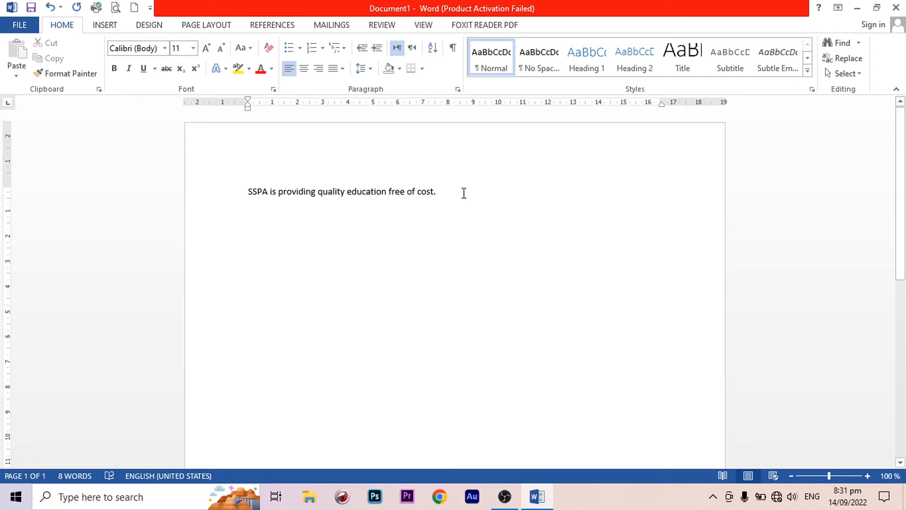
{"action": "left_click_drag", "start_coordinate": [464, 193], "coordinate": [201, 184]}
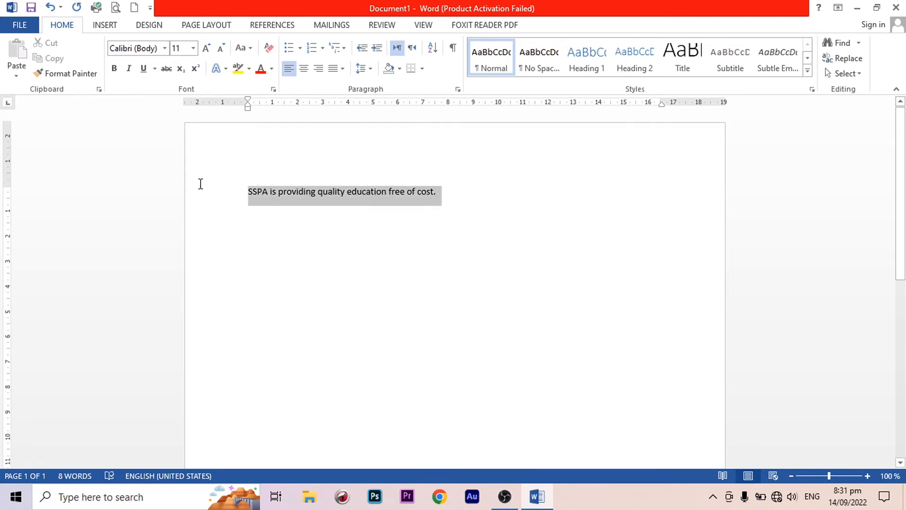
{"action": "left_click_drag", "start_coordinate": [438, 194], "coordinate": [174, 204]}
{"action": "left_click_drag", "start_coordinate": [276, 196], "coordinate": [368, 226]}
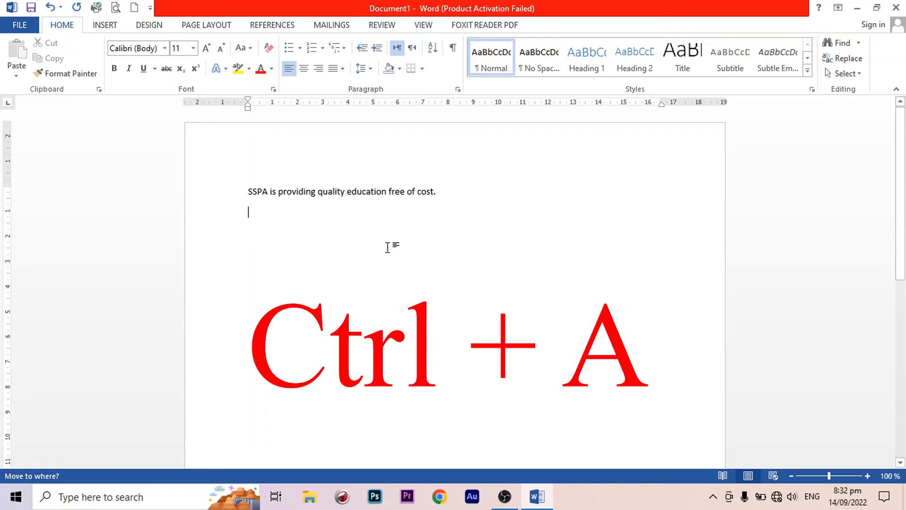
- Select the document's entire content with Select All
{"action": "key", "text": "ctrl+a"}
{"action": "left_click", "coordinate": [338, 247]}
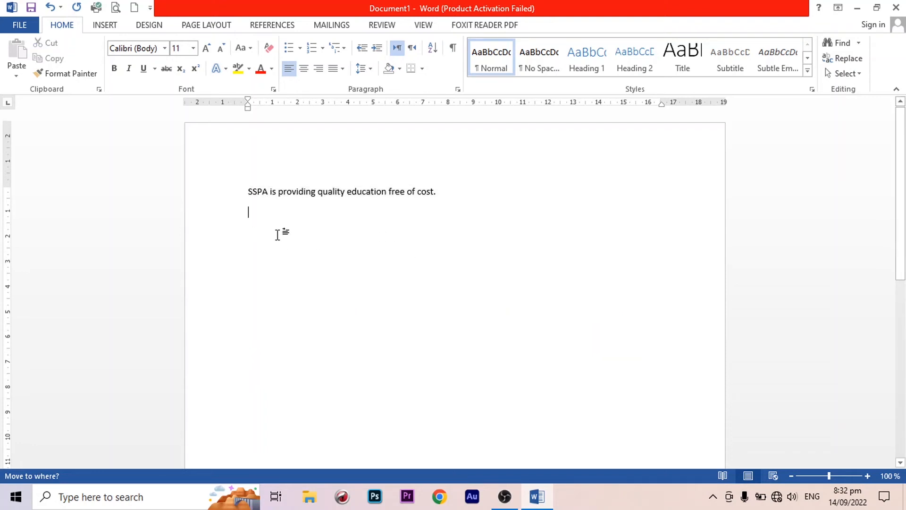
{"action": "key", "text": "ctrl+a"}
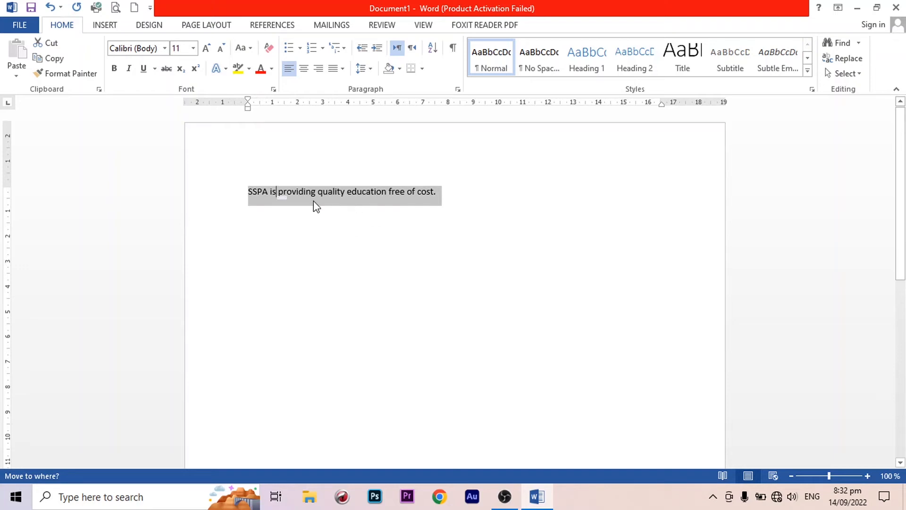
{"action": "left_click_drag", "start_coordinate": [316, 206], "coordinate": [470, 194]}
{"action": "key", "text": "ctrl+a"}
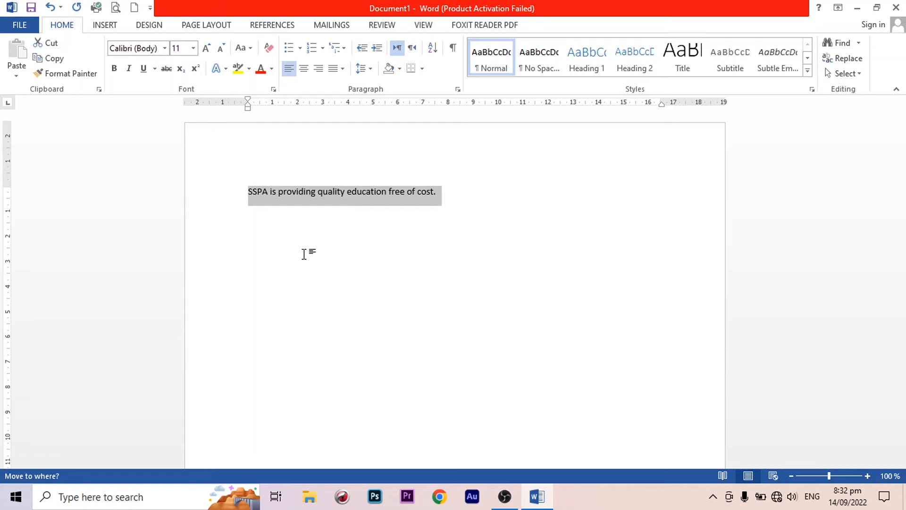
- Preview preset font sizes on the selected sentence, and grow its font through the preset sizes to 72
{"action": "left_click", "coordinate": [194, 49]}
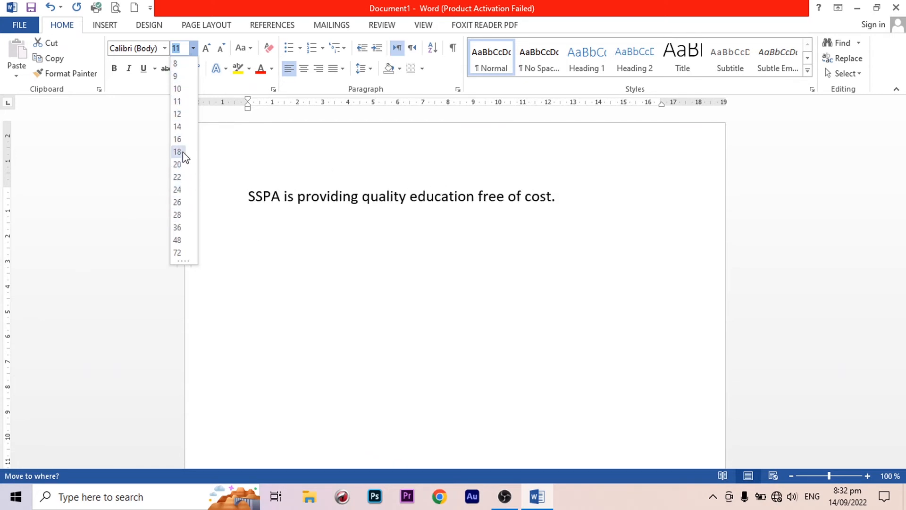
{"action": "left_click", "coordinate": [193, 47]}
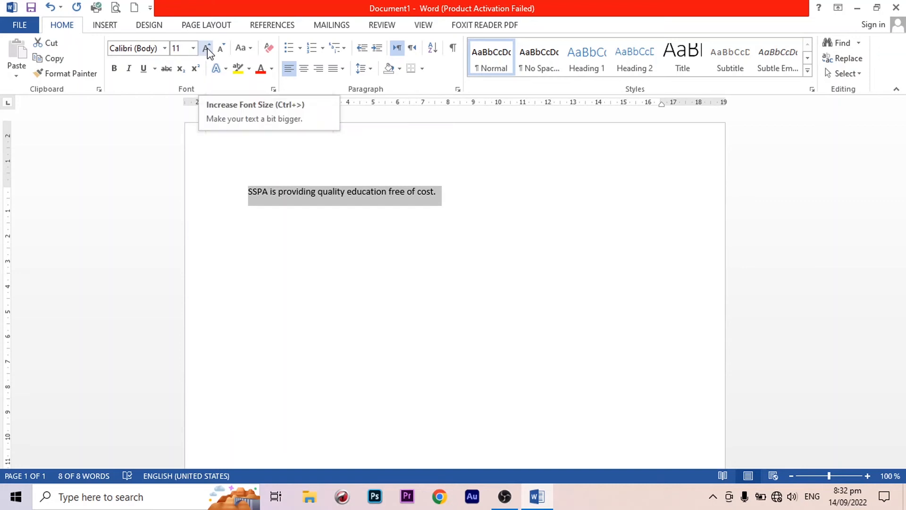
{"action": "left_click", "coordinate": [207, 49]}
{"action": "left_click", "coordinate": [206, 48]}
{"action": "left_click", "coordinate": [207, 49]}
{"action": "left_click", "coordinate": [207, 49]}
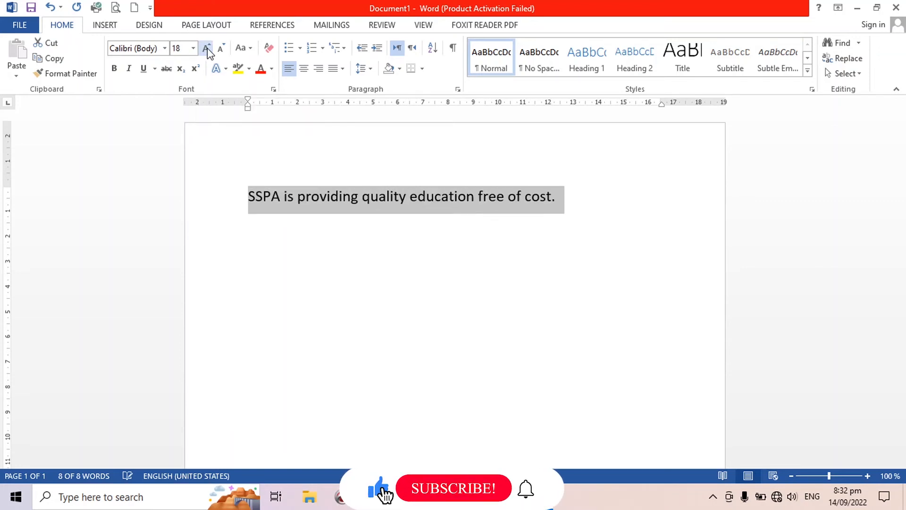
{"action": "left_click", "coordinate": [206, 49]}
{"action": "left_click", "coordinate": [206, 48]}
{"action": "left_click", "coordinate": [207, 48]}
{"action": "left_click", "coordinate": [206, 49]}
{"action": "left_click", "coordinate": [207, 49]}
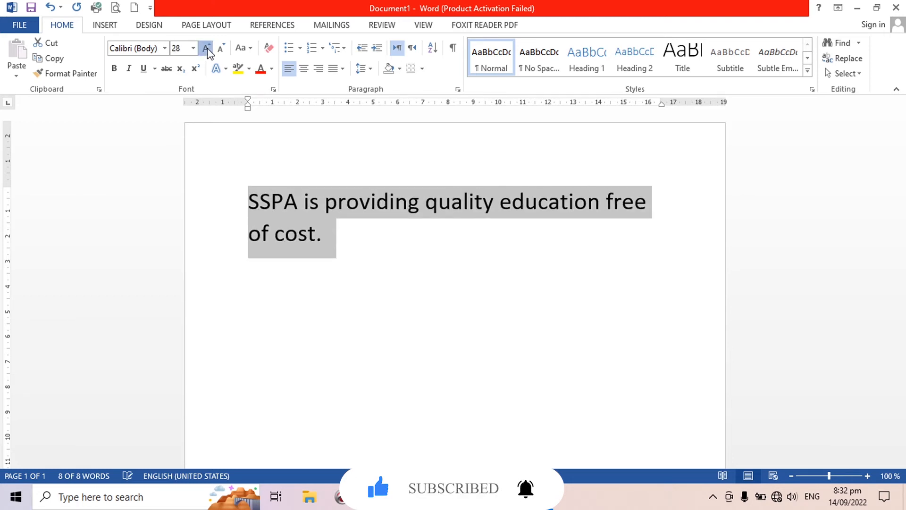
{"action": "left_click", "coordinate": [206, 49]}
{"action": "left_click", "coordinate": [206, 49]}
{"action": "left_click", "coordinate": [207, 49]}
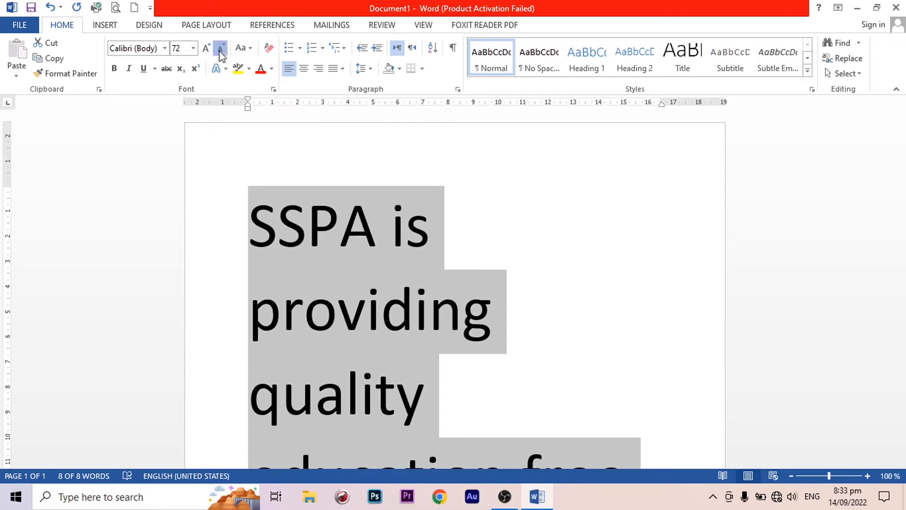
- Shrink the sentence's font through the preset sizes to 20 and clear the selection
{"action": "left_click", "coordinate": [220, 48]}
{"action": "left_click", "coordinate": [220, 49]}
{"action": "left_click", "coordinate": [220, 49]}
{"action": "left_click", "coordinate": [220, 48]}
{"action": "left_click", "coordinate": [220, 49]}
{"action": "left_click", "coordinate": [220, 48]}
{"action": "left_click", "coordinate": [220, 48]}
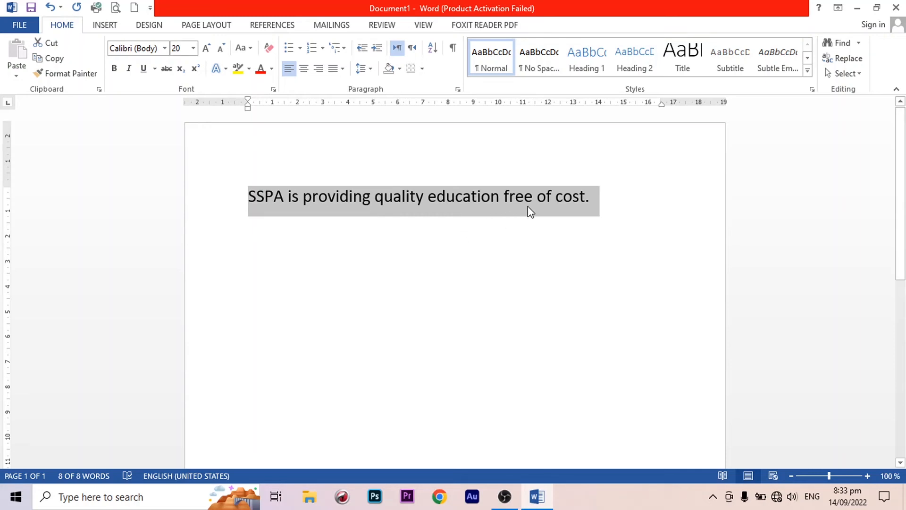
{"action": "left_click", "coordinate": [407, 239]}
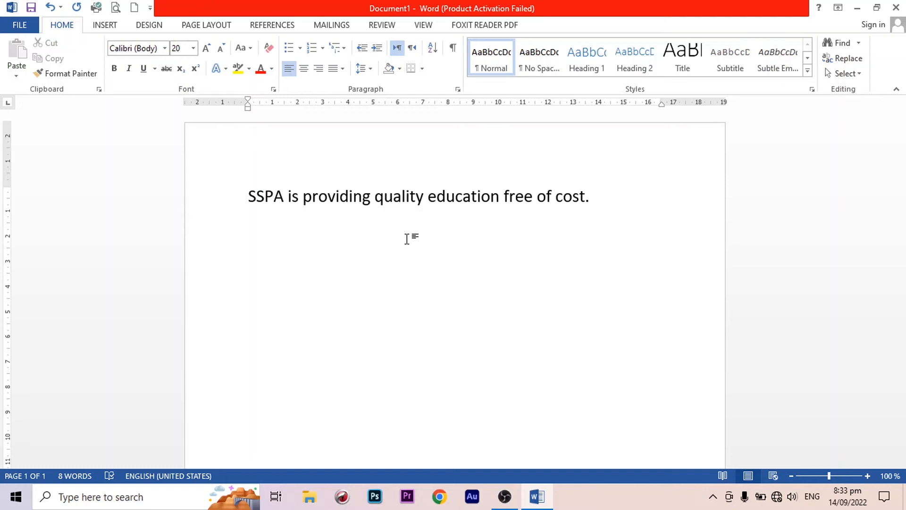
- Select the whole document again and enlarge its font in one-point increments to 52
{"action": "key", "text": "ctrl+a"}
{"action": "key", "text": "ctrl+bracketright"}
{"action": "key", "text": "ctrl+bracketright"}
{"action": "key", "text": "ctrl+bracketright"}
{"action": "key", "text": "ctrl+bracketright"}
{"action": "key", "text": "ctrl+bracketright"}
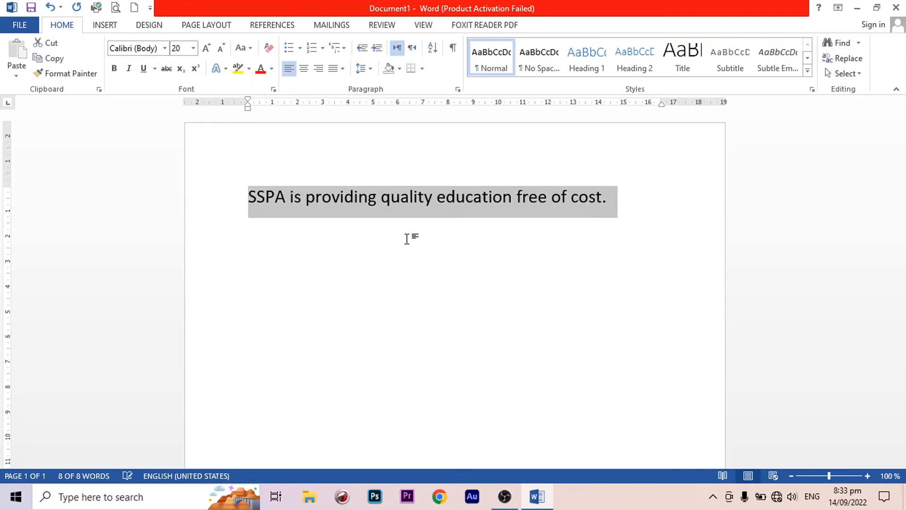
{"action": "key", "text": "ctrl+bracketright"}
{"action": "key", "text": "ctrl+bracketright"}
{"action": "key", "text": "ctrl+bracketright"}
{"action": "key", "text": "ctrl+bracketright"}
{"action": "key", "text": "ctrl+bracketright"}
{"action": "key", "text": "ctrl+bracketright"}
{"action": "key", "text": "ctrl+bracketright"}
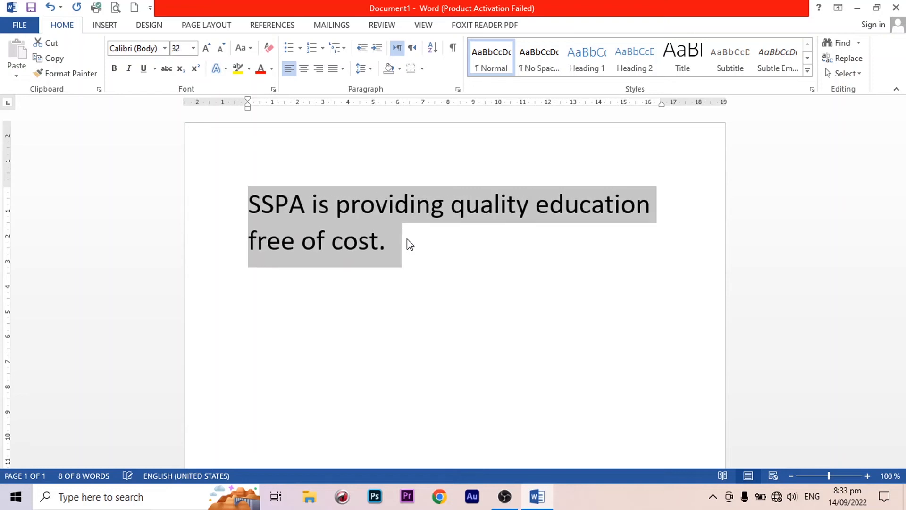
{"action": "key", "text": "ctrl+bracketright"}
{"action": "key", "text": "ctrl+bracketright"}
{"action": "key", "text": "ctrl+bracketright"}
{"action": "key", "text": "ctrl+bracketright"}
{"action": "key", "text": "ctrl+bracketright"}
{"action": "key", "text": "ctrl+bracketright"}
{"action": "key", "text": "ctrl+bracketright"}
{"action": "key", "text": "ctrl+bracketright"}
{"action": "key", "text": "ctrl+bracketright"}
{"action": "key", "text": "ctrl+bracketright"}
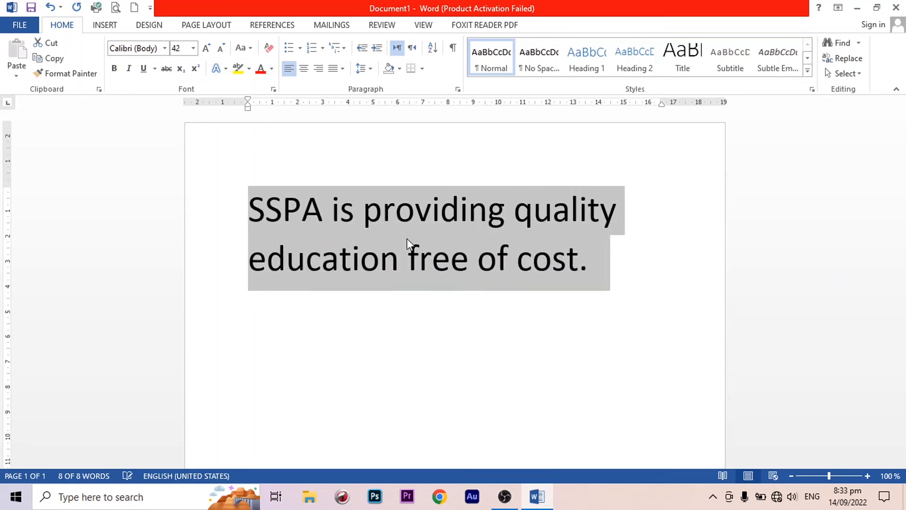
{"action": "key", "text": "ctrl+bracketright"}
{"action": "key", "text": "ctrl+bracketright"}
{"action": "key", "text": "ctrl+bracketright"}
{"action": "key", "text": "ctrl+bracketright"}
{"action": "key", "text": "ctrl+bracketright"}
{"action": "key", "text": "ctrl+bracketright"}
{"action": "key", "text": "ctrl+bracketright"}
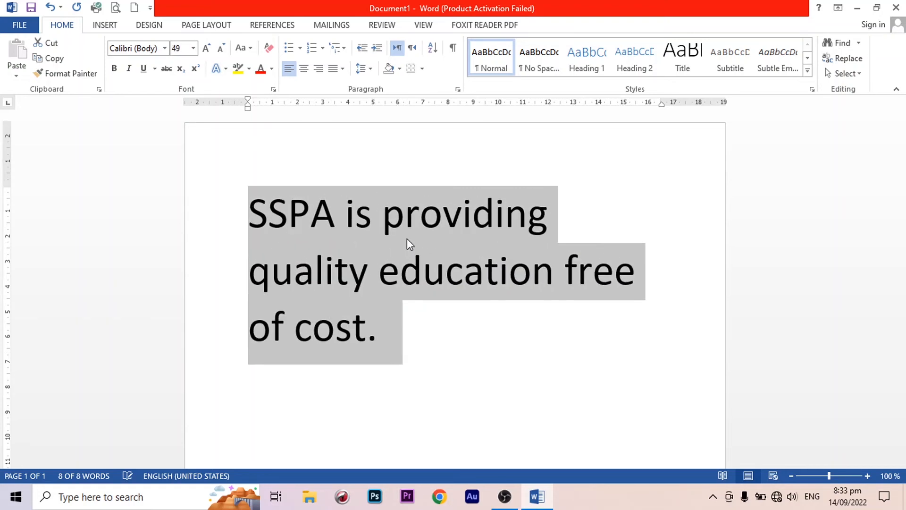
{"action": "key", "text": "ctrl+bracketright"}
{"action": "key", "text": "ctrl+bracketright"}
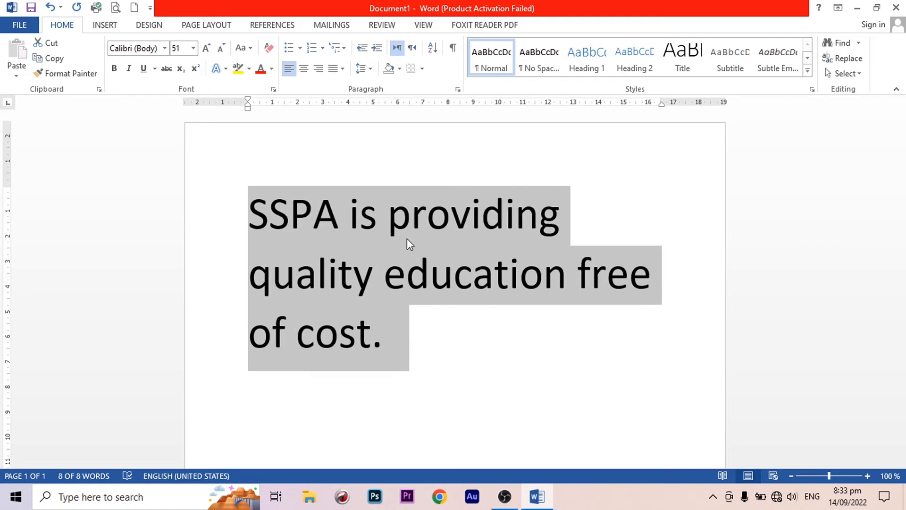
{"action": "key", "text": "ctrl+bracketright"}
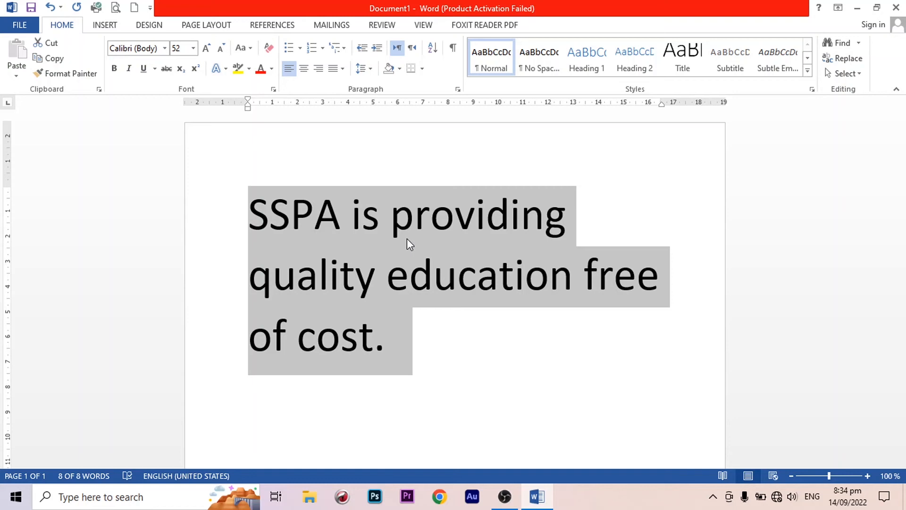
- Reduce the selected sentence's font in one-point increments to 23
{"action": "key", "text": "ctrl+bracketleft"}
{"action": "key", "text": "ctrl+bracketleft"}
{"action": "key", "text": "ctrl+bracketleft"}
{"action": "key", "text": "ctrl+bracketleft"}
{"action": "key", "text": "ctrl+bracketleft"}
{"action": "key", "text": "ctrl+bracketleft"}
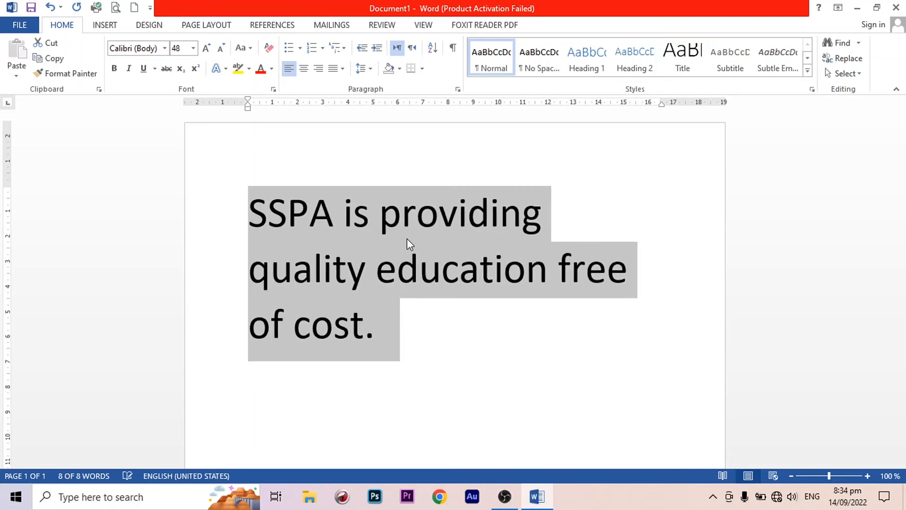
{"action": "key", "text": "ctrl+bracketleft"}
{"action": "key", "text": "ctrl+bracketleft"}
{"action": "key", "text": "ctrl+bracketleft"}
{"action": "key", "text": "ctrl+bracketleft"}
{"action": "key", "text": "ctrl+bracketleft"}
{"action": "key", "text": "ctrl+bracketleft"}
{"action": "key", "text": "ctrl+bracketleft"}
{"action": "key", "text": "ctrl+bracketleft"}
{"action": "key", "text": "ctrl+bracketleft"}
{"action": "key", "text": "ctrl+bracketleft"}
{"action": "key", "text": "ctrl+bracketleft"}
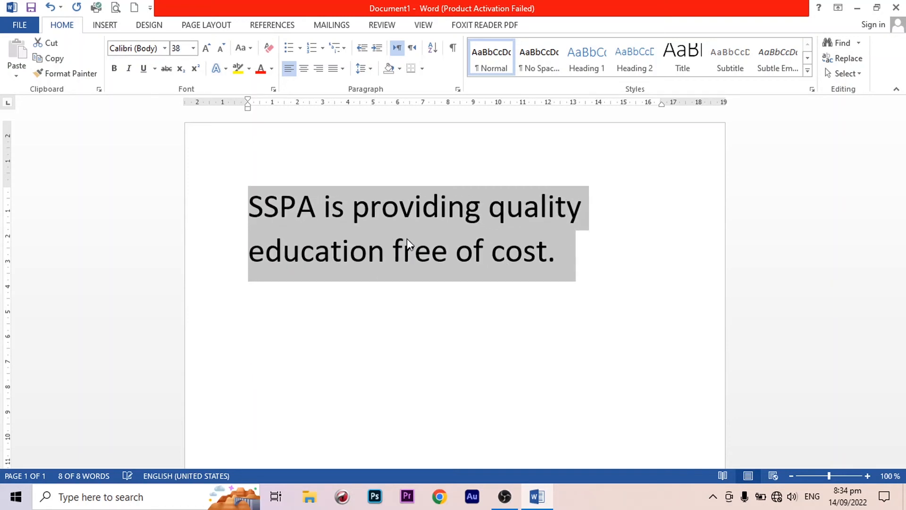
{"action": "key", "text": "ctrl+bracketleft"}
{"action": "key", "text": "ctrl+bracketleft"}
{"action": "key", "text": "ctrl+bracketleft"}
{"action": "key", "text": "ctrl+bracketleft"}
{"action": "key", "text": "ctrl+bracketleft"}
{"action": "key", "text": "ctrl+bracketleft"}
{"action": "key", "text": "ctrl+bracketleft"}
{"action": "key", "text": "ctrl+bracketleft"}
{"action": "key", "text": "ctrl+bracketleft"}
{"action": "key", "text": "ctrl+bracketleft"}
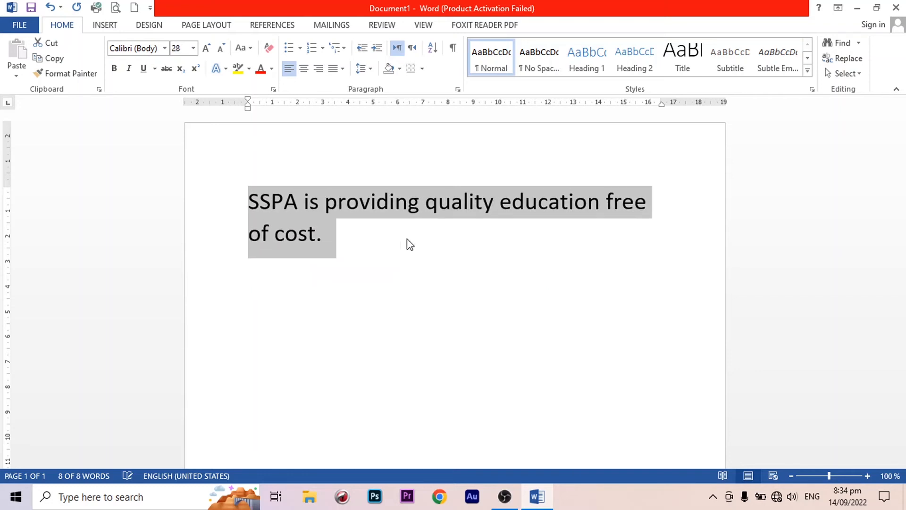
{"action": "key", "text": "ctrl+bracketleft"}
{"action": "key", "text": "ctrl+bracketleft"}
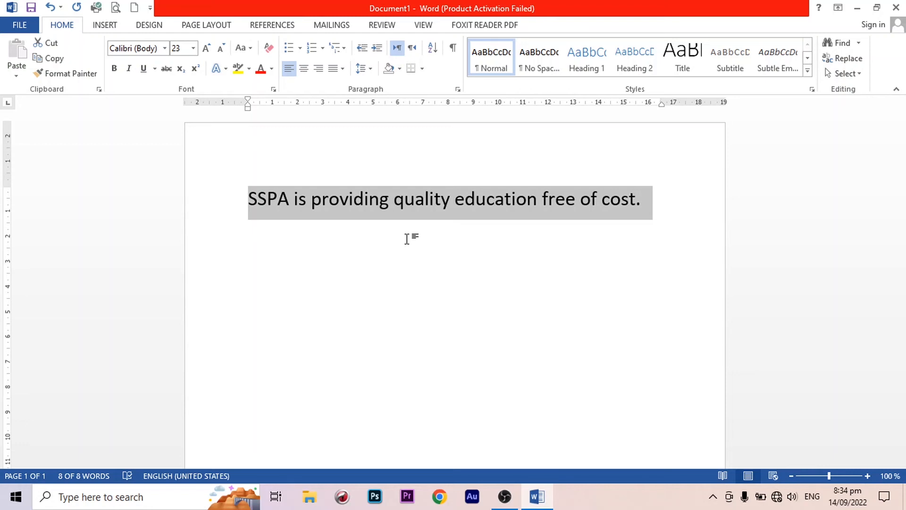
- Nudge the sentence's font size down and up by single points, finishing at 24
{"action": "key", "text": "ctrl+["}
{"action": "key", "text": "ctrl+]"}
{"action": "key", "text": "ctrl+["}
{"action": "key", "text": "ctrl+["}
{"action": "key", "text": "ctrl+["}
{"action": "key", "text": "ctrl+["}
{"action": "key", "text": "ctrl+]"}
{"action": "key", "text": "ctrl+]"}
{"action": "key", "text": "ctrl+]"}
{"action": "key", "text": "ctrl+]"}
{"action": "key", "text": "ctrl+]"}
- Make the word "SSPA" at the start of the sentence bold and leave that word selected
{"action": "key", "text": "Left"}
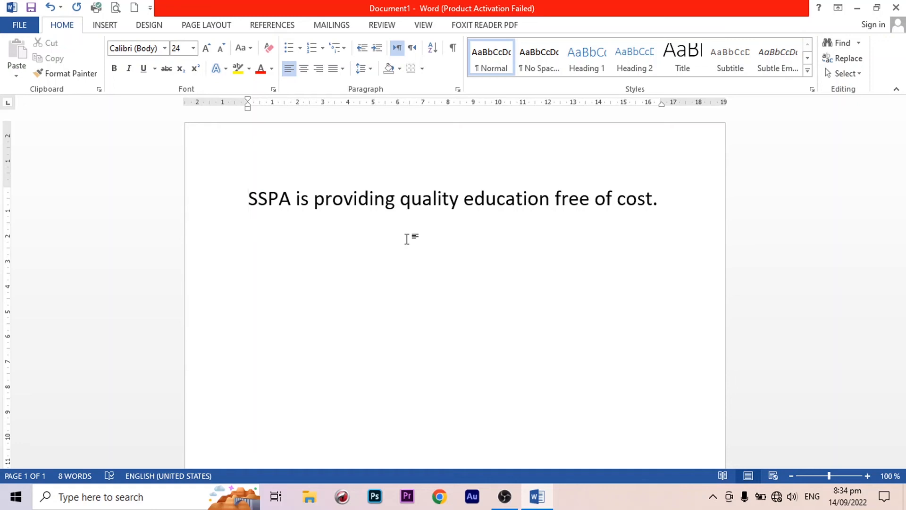
{"action": "key", "text": "shift+Right"}
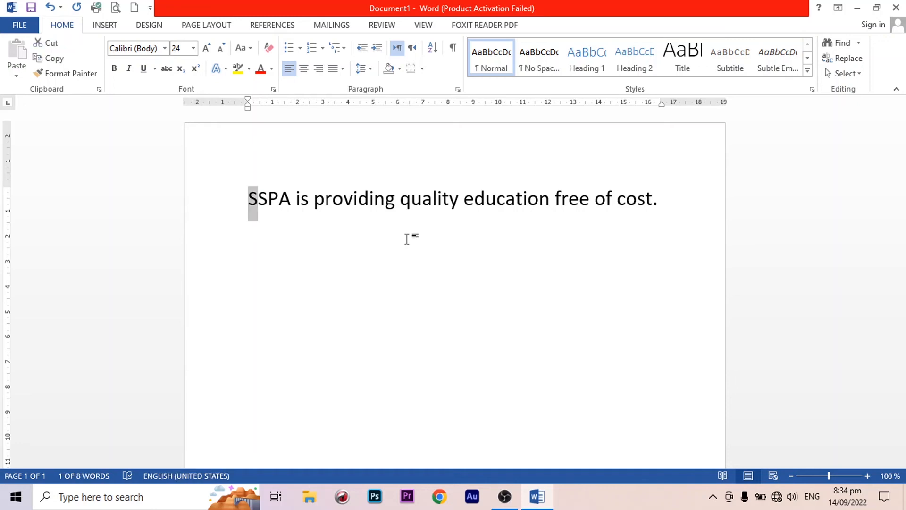
{"action": "key", "text": "shift+Right"}
{"action": "key", "text": "shift+Right"}
{"action": "key", "text": "shift+Right"}
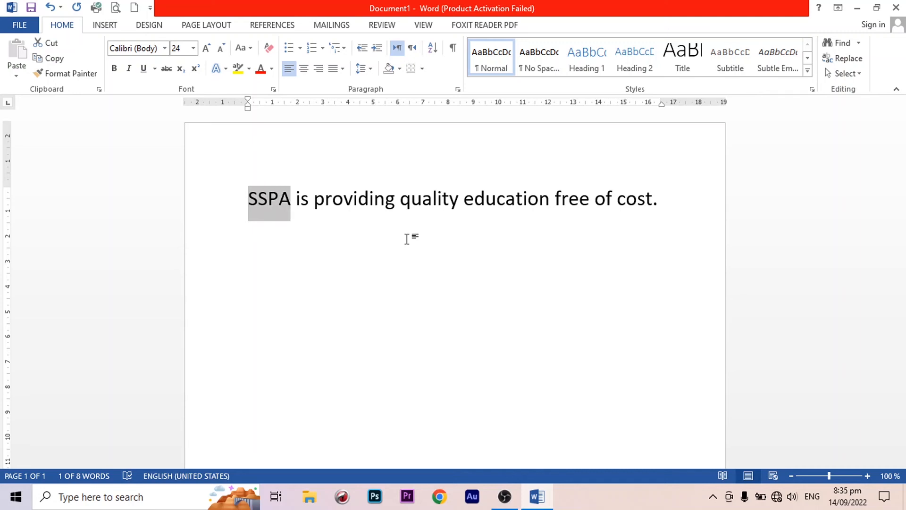
{"action": "left_click", "coordinate": [113, 71]}
{"action": "left_click", "coordinate": [378, 245]}
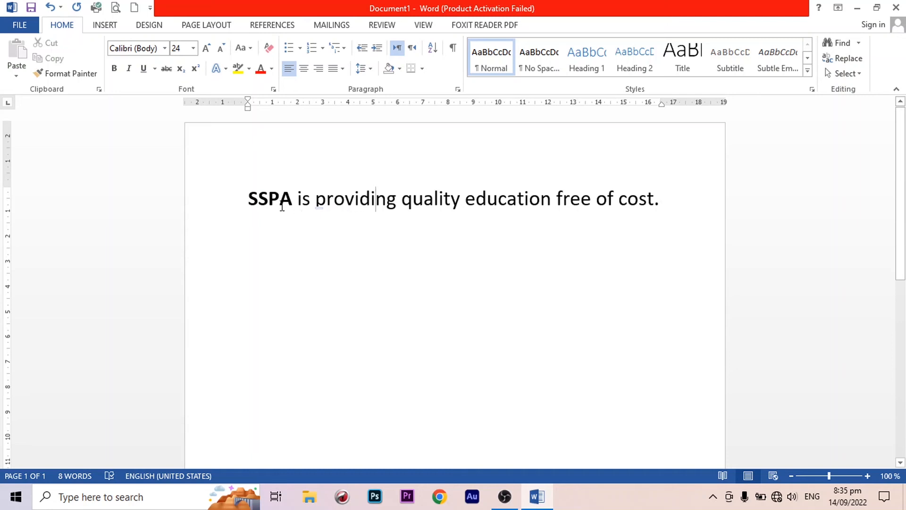
{"action": "left_click_drag", "start_coordinate": [246, 198], "coordinate": [293, 201]}
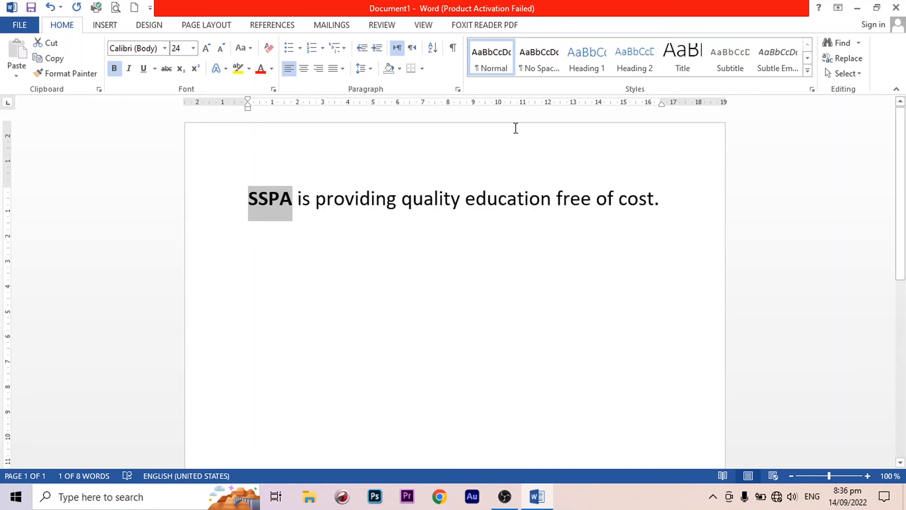
- Begin saving the document to the computer and choose the SSPA MS Office Course folder on the Desktop as the location
{"action": "left_click", "coordinate": [12, 28]}
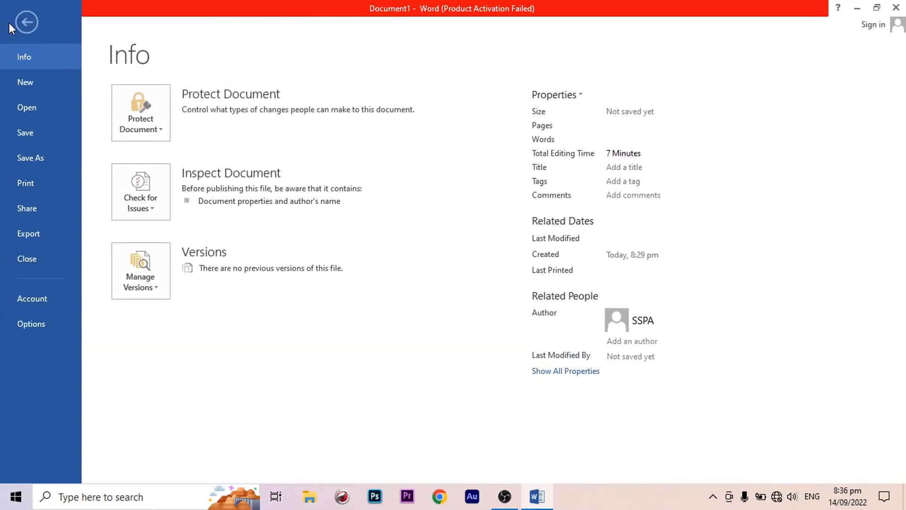
{"action": "left_click", "coordinate": [24, 135]}
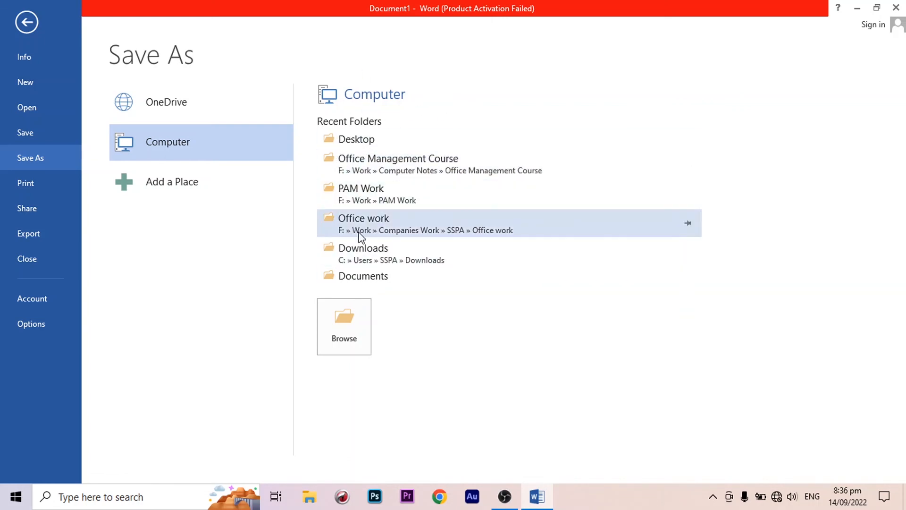
{"action": "left_click", "coordinate": [357, 139]}
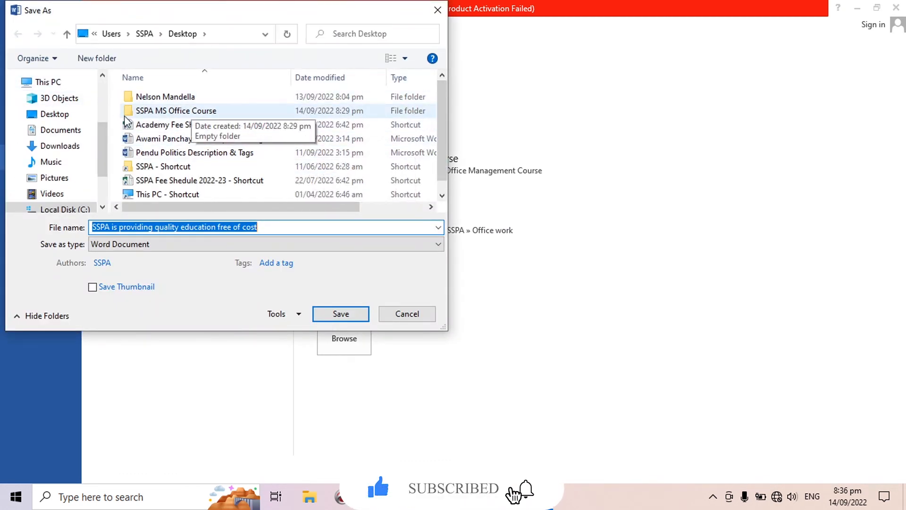
{"action": "left_click", "coordinate": [162, 113]}
{"action": "double_click", "coordinate": [163, 114]}
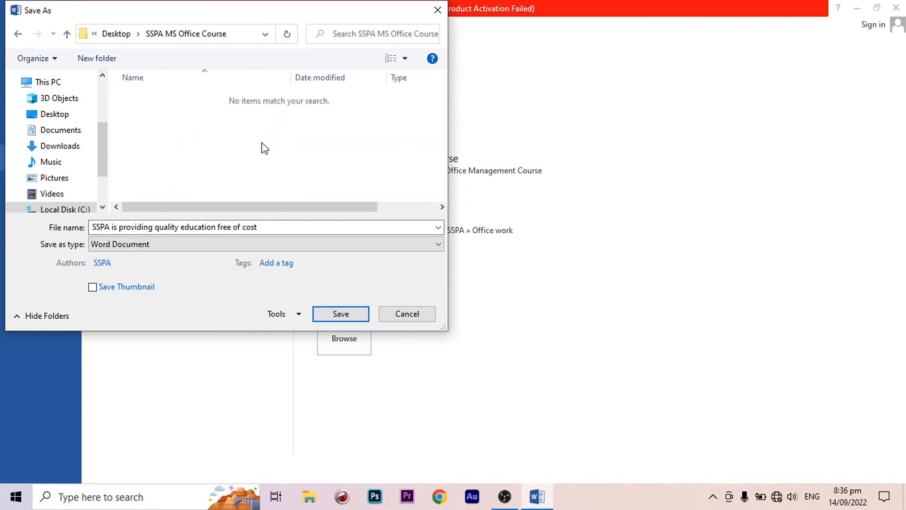
- Name the file "SSPA Trial Document" and save it as a Word Document
{"action": "left_click", "coordinate": [292, 228]}
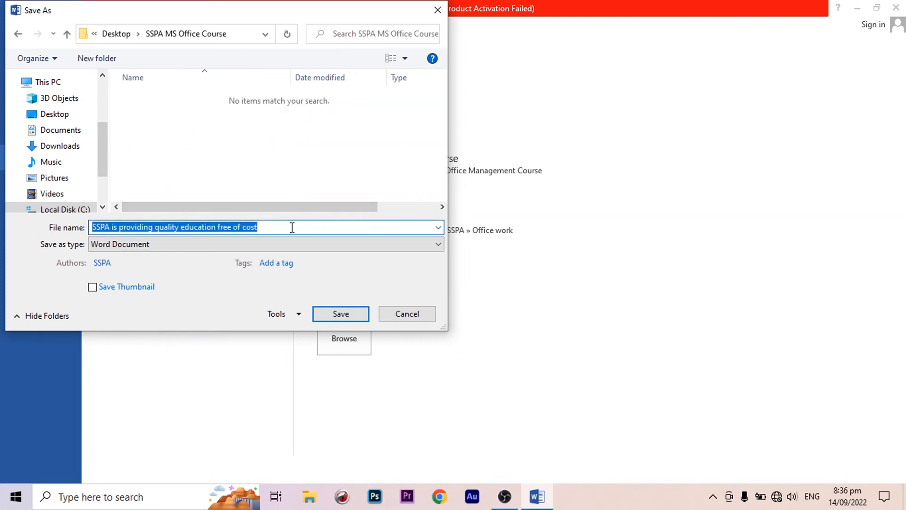
{"action": "type", "text": "SSPA"}
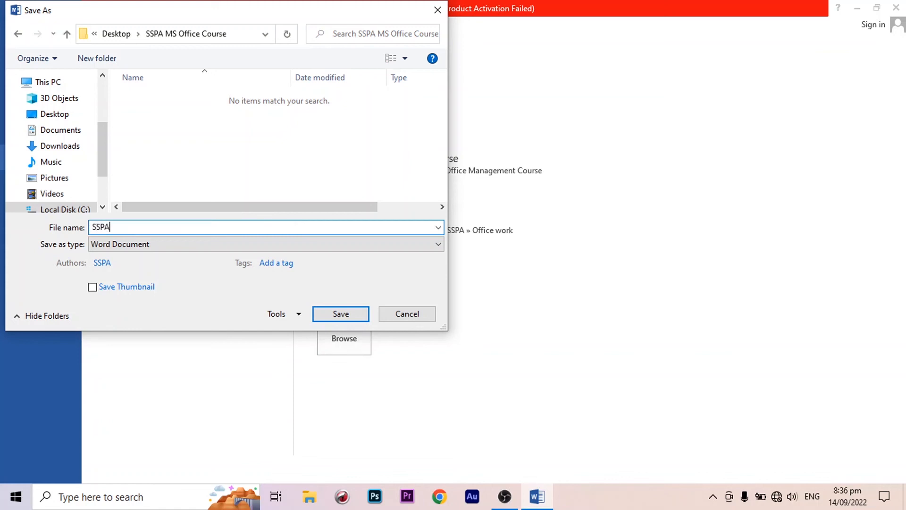
{"action": "type", "text": " Trial Document"}
{"action": "left_click", "coordinate": [352, 316]}
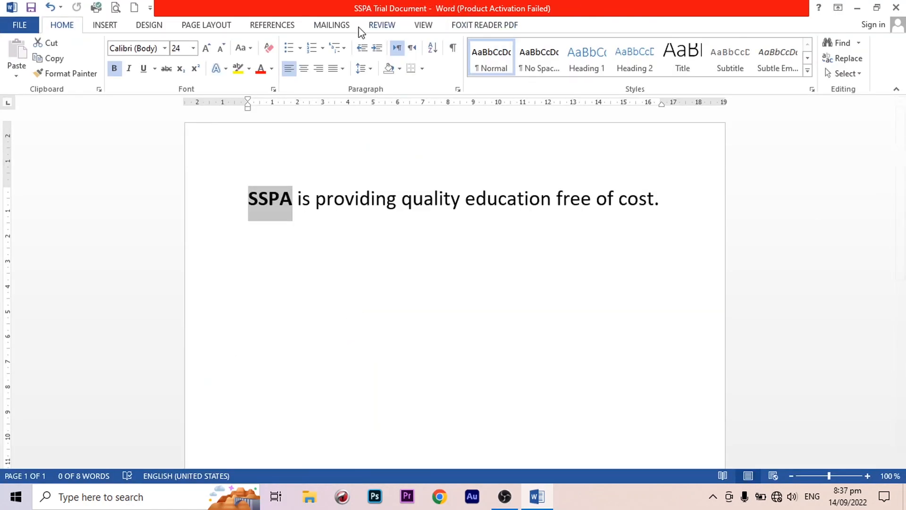
- Close the SSPA Trial Document window and refresh the desktop
{"action": "left_click_drag", "start_coordinate": [354, 12], "coordinate": [341, 37]}
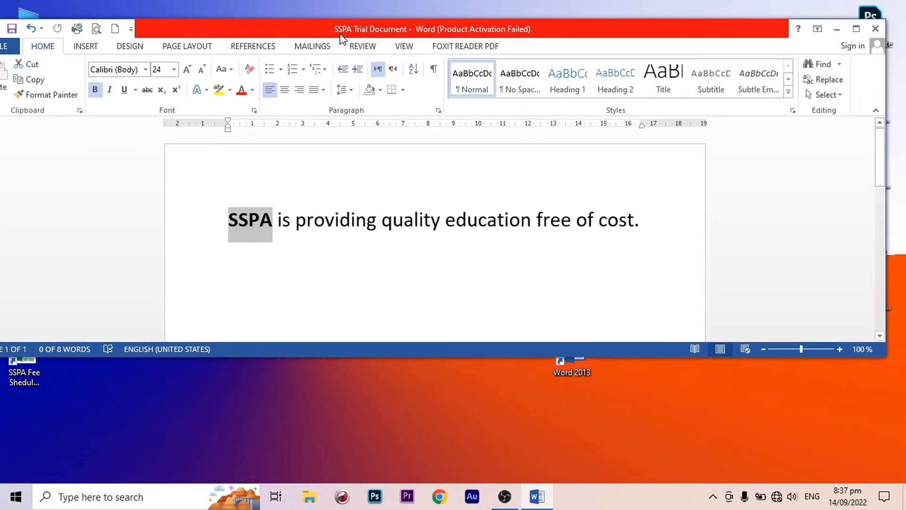
{"action": "double_click", "coordinate": [340, 33]}
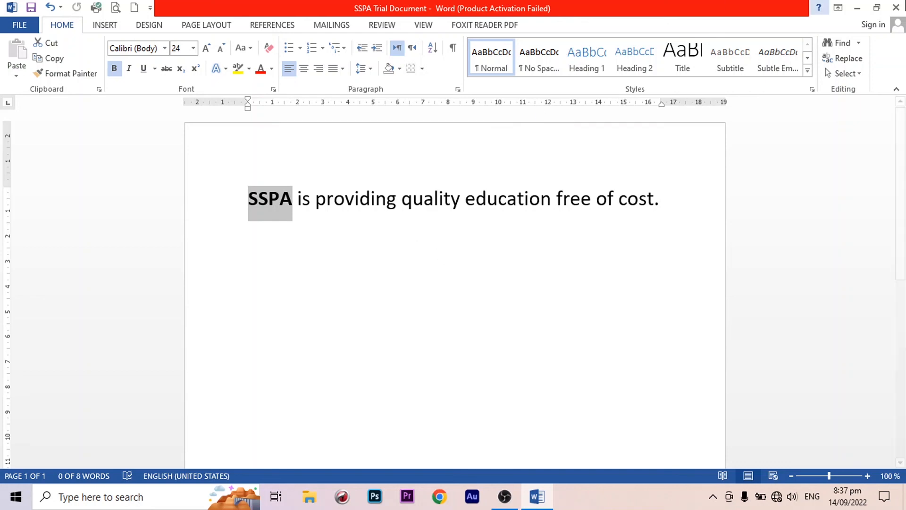
{"action": "left_click", "coordinate": [895, 9]}
{"action": "right_click", "coordinate": [323, 169]}
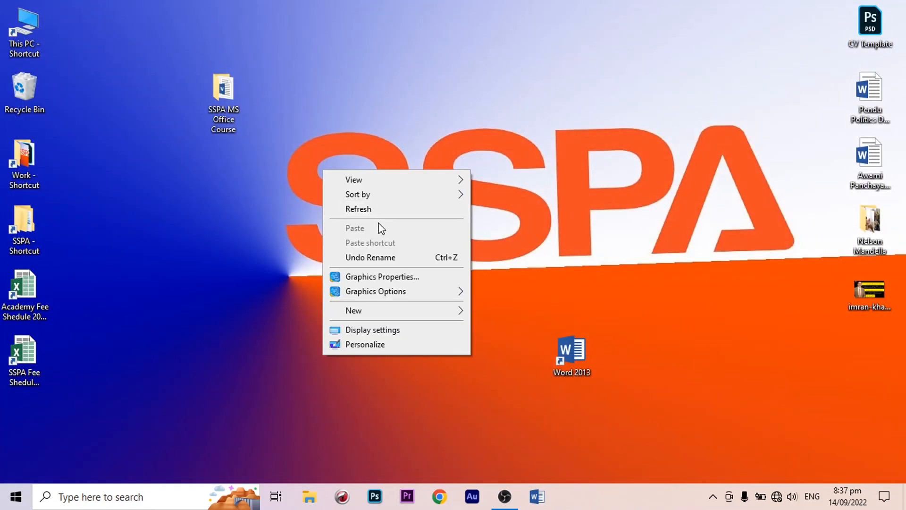
{"action": "left_click", "coordinate": [374, 210]}
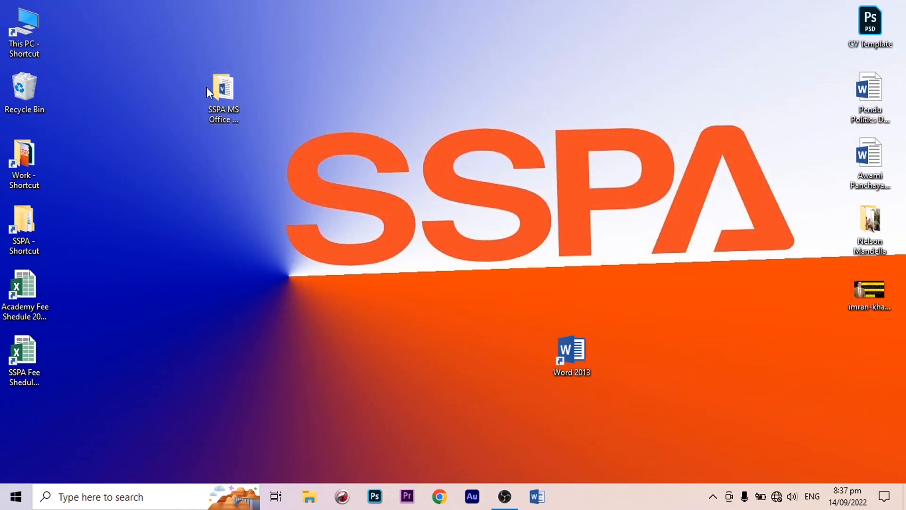
- Start Word 2013 from its desktop shortcut, dismiss the activation wizard, and open SSPA Trial Document from the recent documents
{"action": "double_click", "coordinate": [570, 364]}
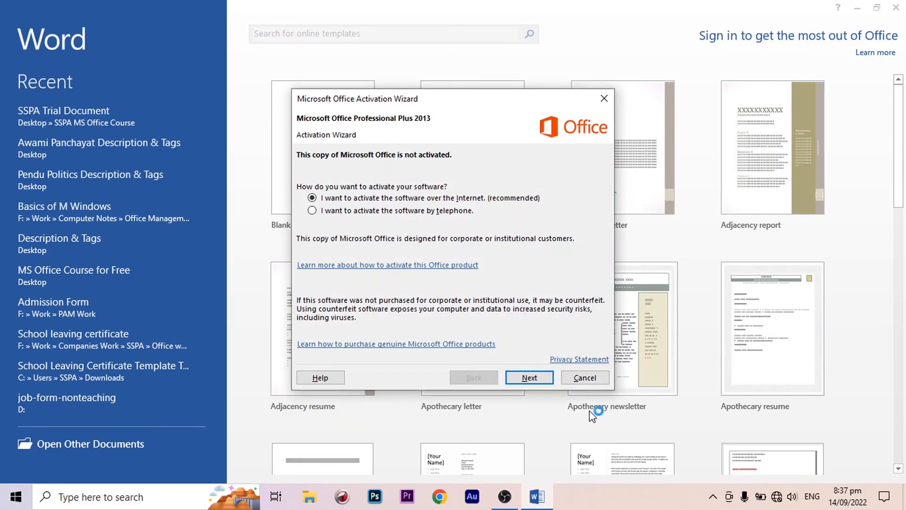
{"action": "left_click", "coordinate": [584, 376]}
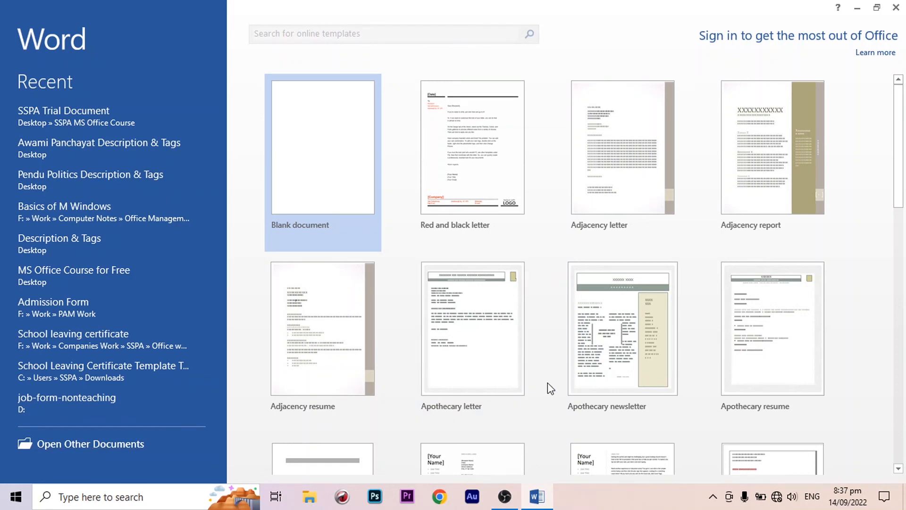
{"action": "key", "text": "ctrl+o"}
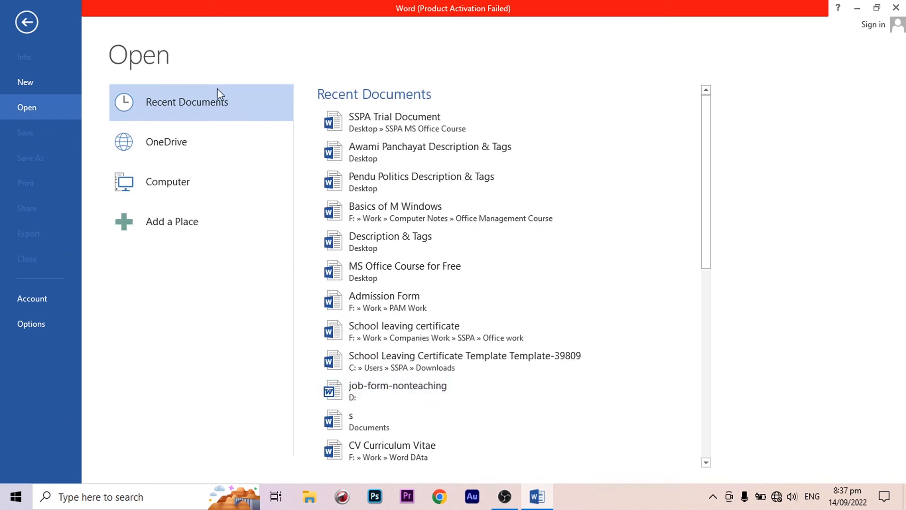
{"action": "left_click", "coordinate": [369, 117]}
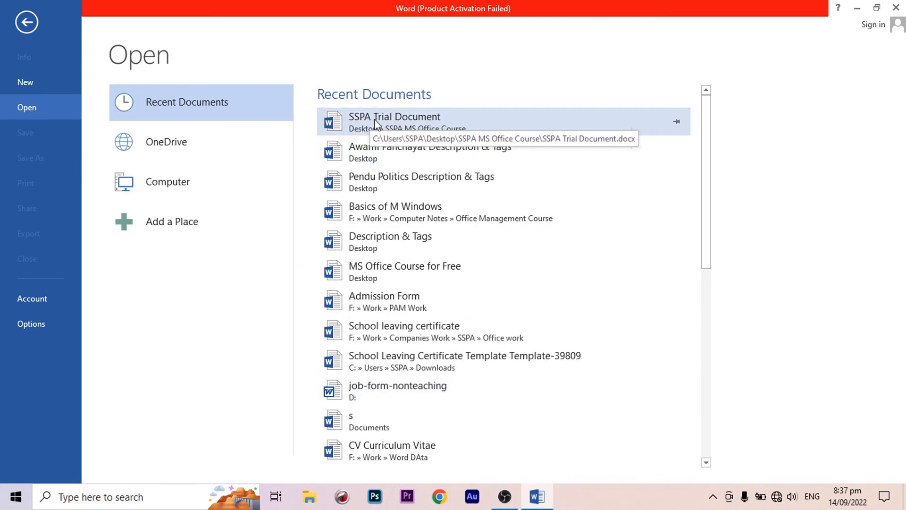